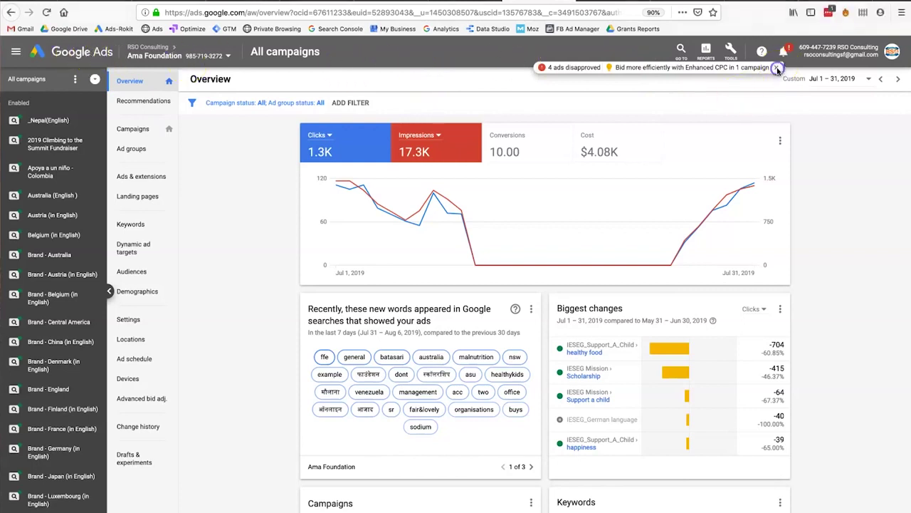
Step: Dismiss the account notification and open Keyword Planner's tool for discovering new keywords
click(777, 67)
click(731, 51)
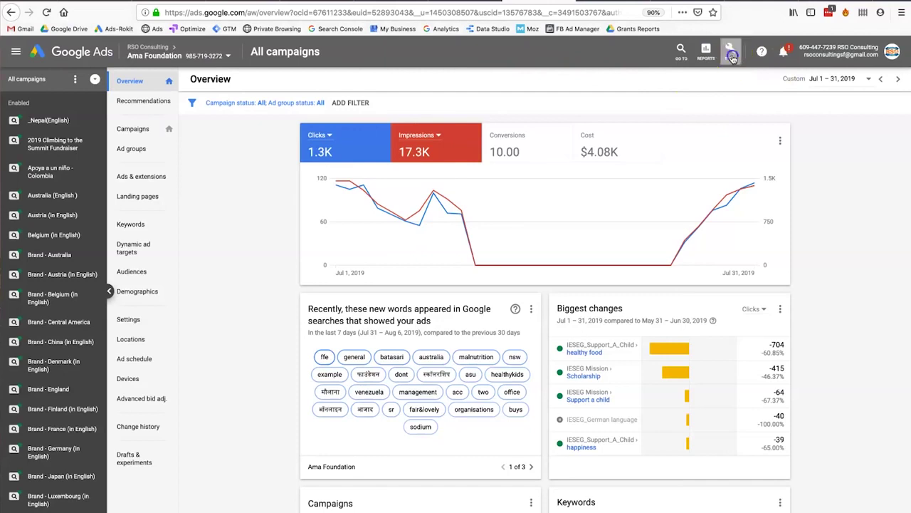
click(356, 120)
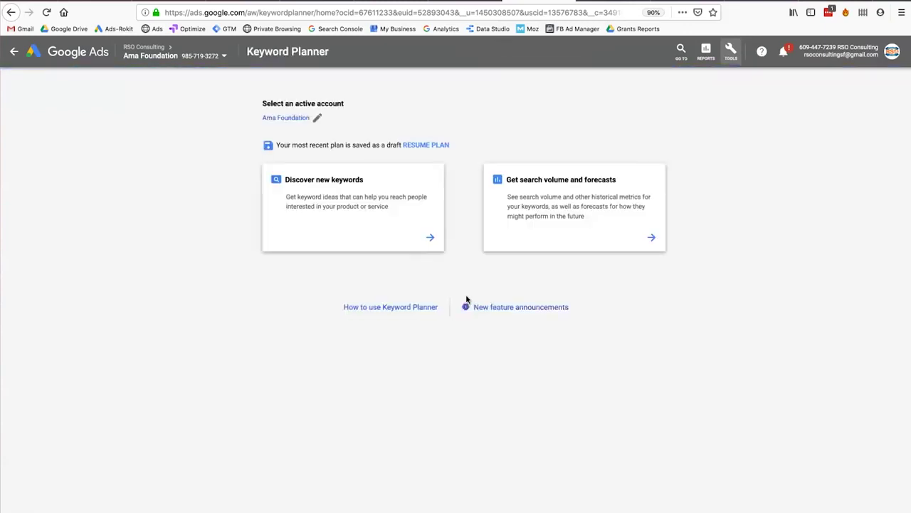
click(347, 182)
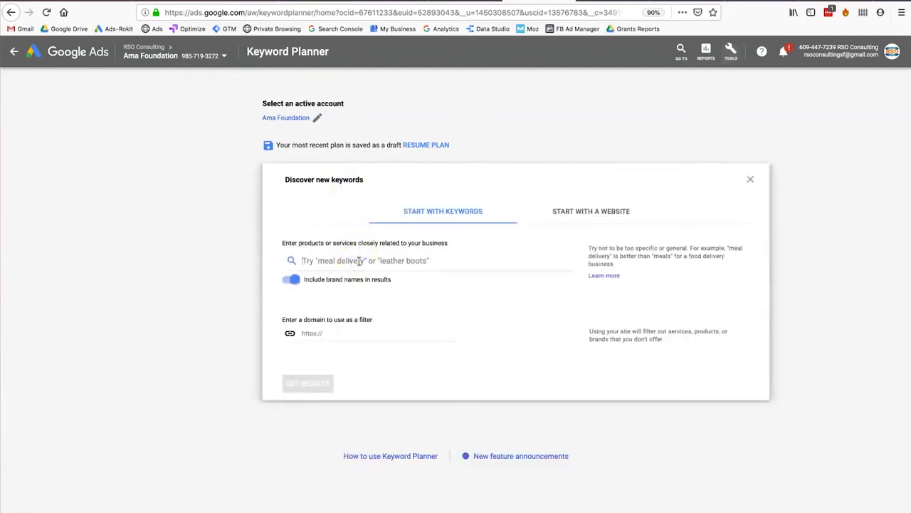
Step: Generate keyword ideas starting from the keyword "meal delivery", with brand names included in the results
click(359, 258)
text(meal delivery)
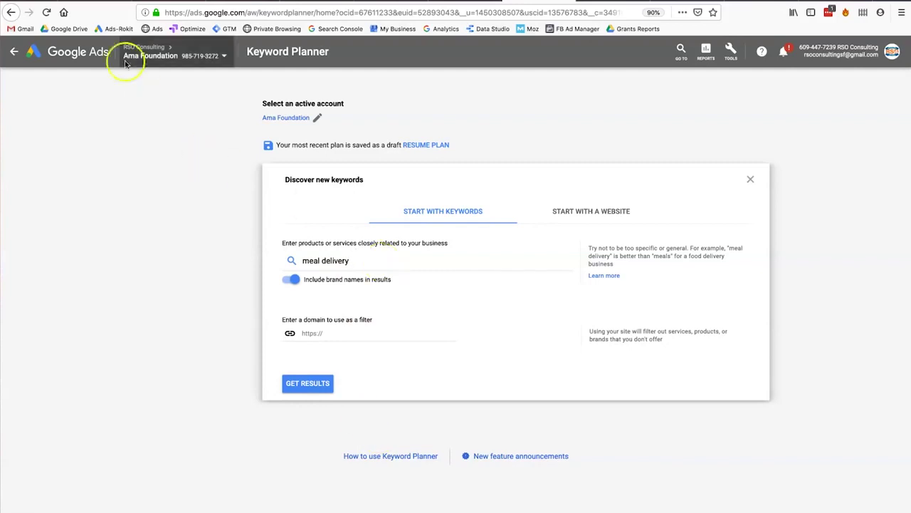
key(Return)
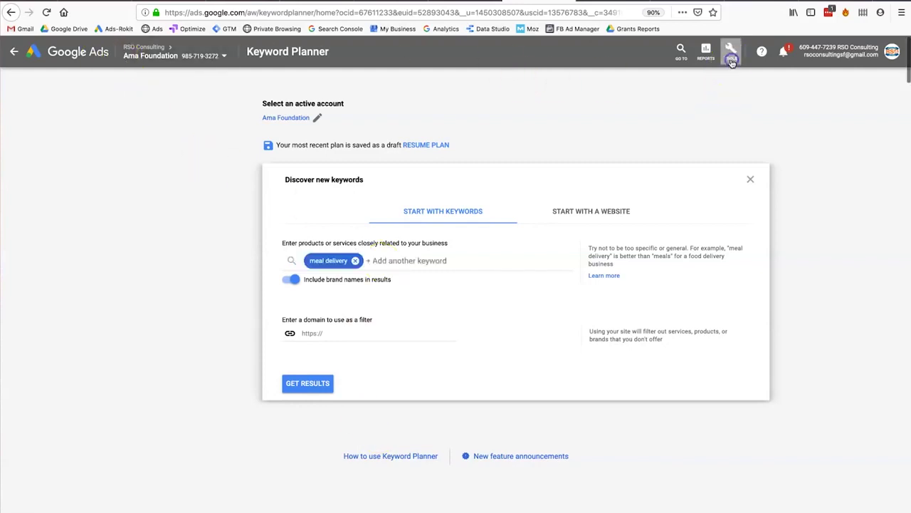
click(732, 63)
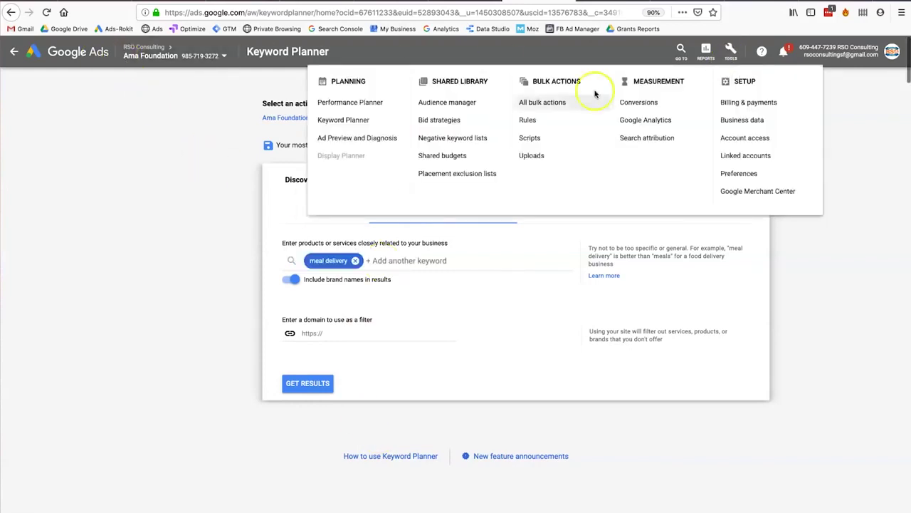
click(212, 158)
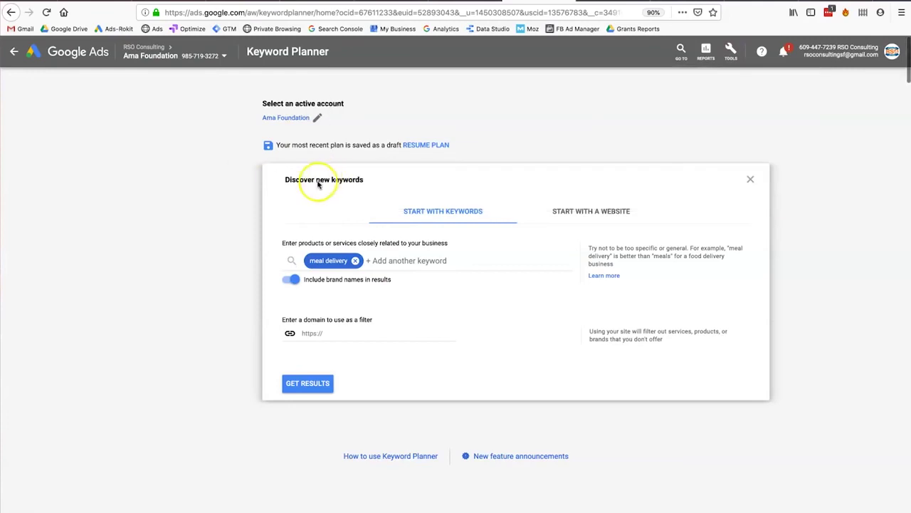
click(328, 260)
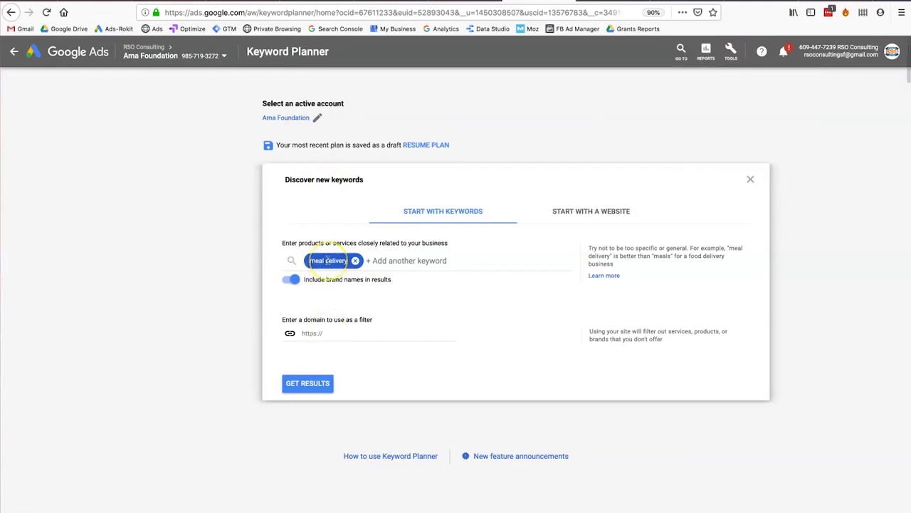
click(302, 388)
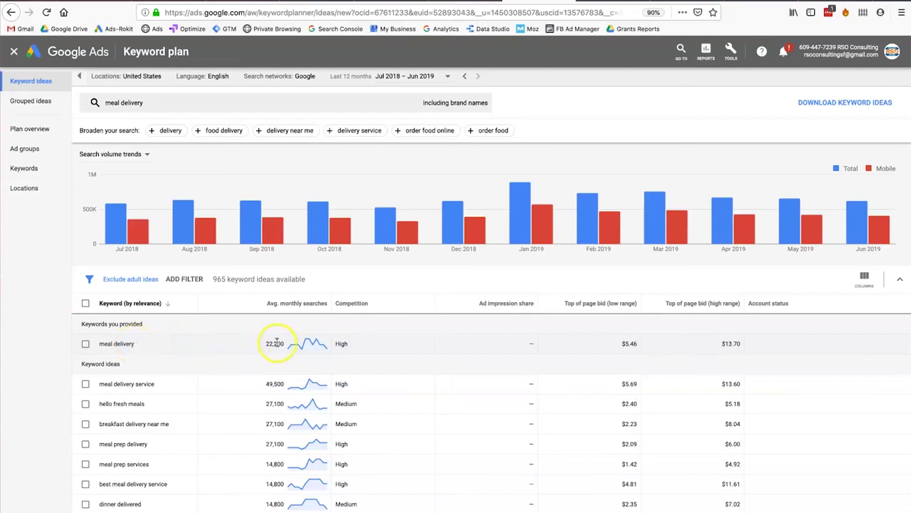
Step: Review the average monthly searches and competition for "meal delivery" and its related keyword ideas
mouse_move(298, 320)
mouse_move(295, 346)
double_click(342, 344)
scroll(151, 301, down, 3)
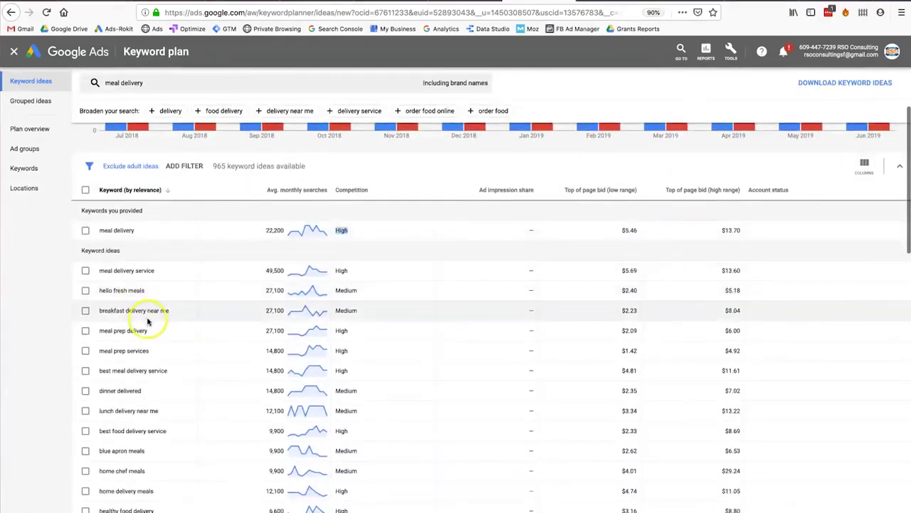
drag(114, 270, 165, 271)
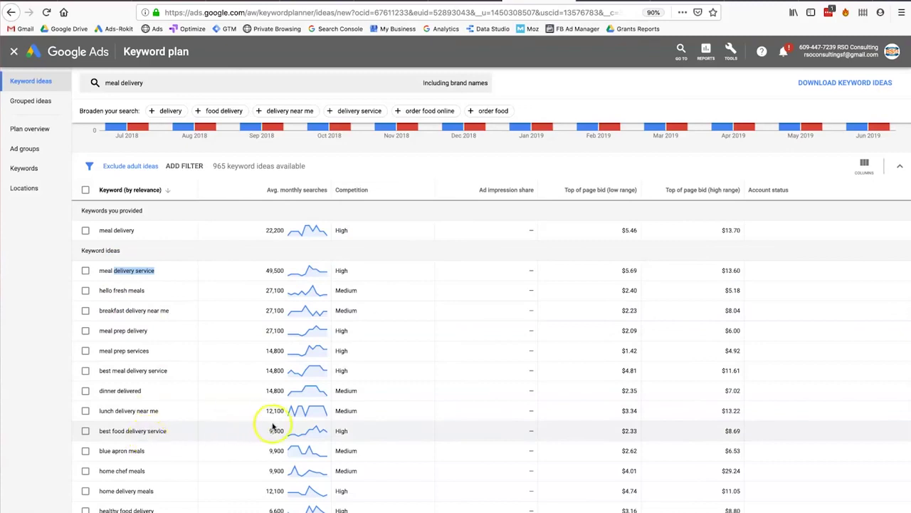
scroll(286, 439, down, 3)
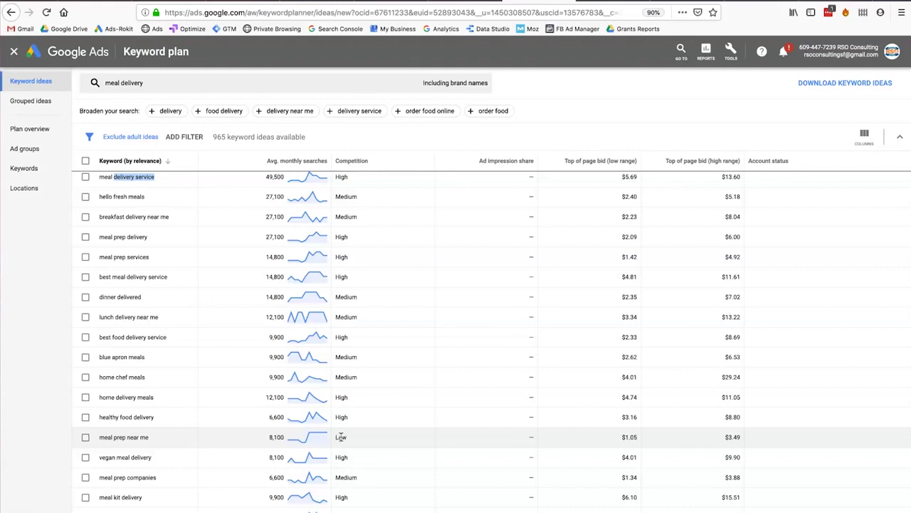
click(147, 437)
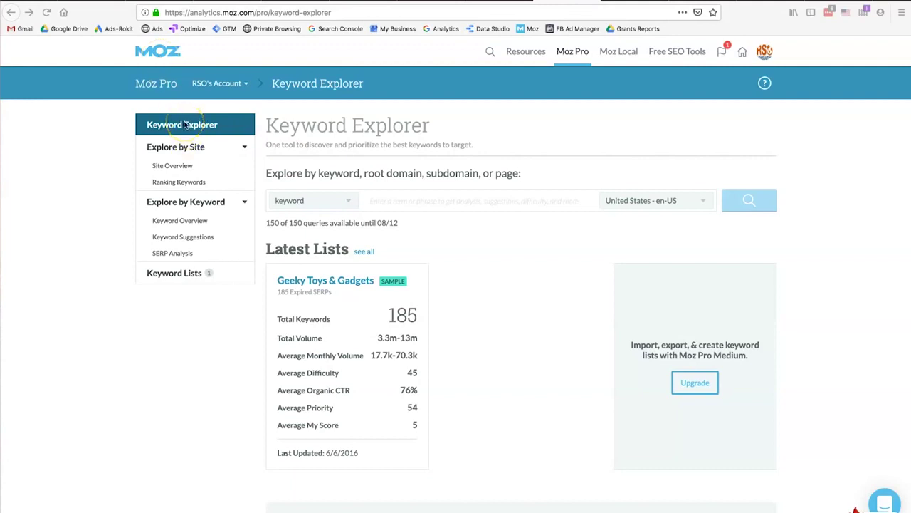
Step: Switch to Moz Keyword Explorer and look up the keyword "meal delivery" for United States - en-US
click(382, 197)
text(meal)
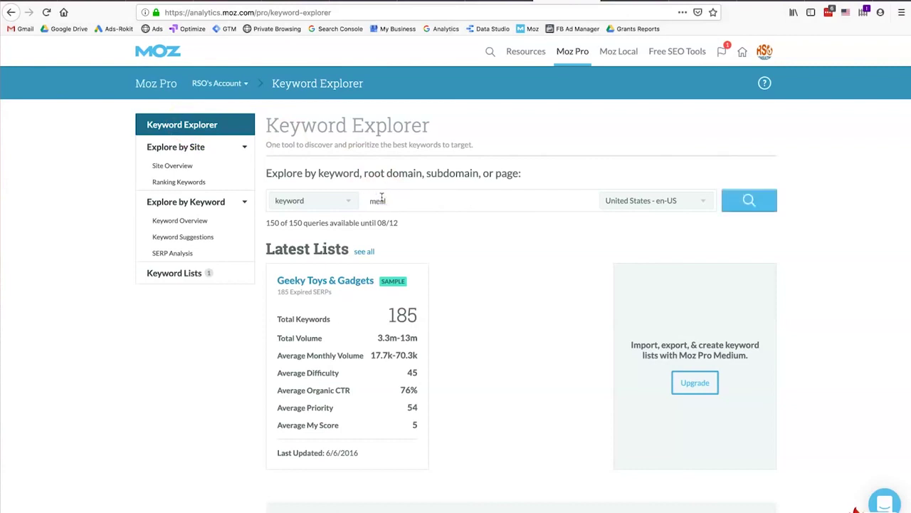
text( delivery)
key(Return)
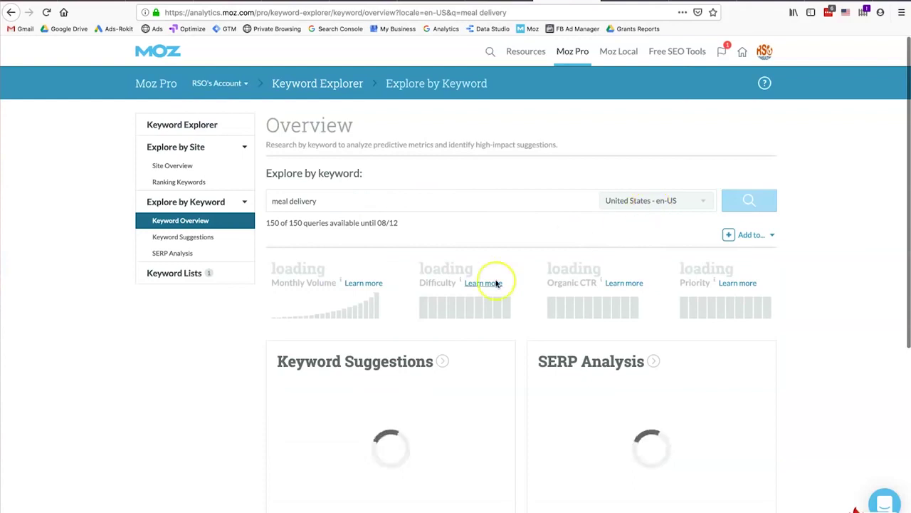
Step: Examine the keyword's monthly volume, difficulty, organic CTR and priority metrics in the overview
scroll(497, 283, down, 4)
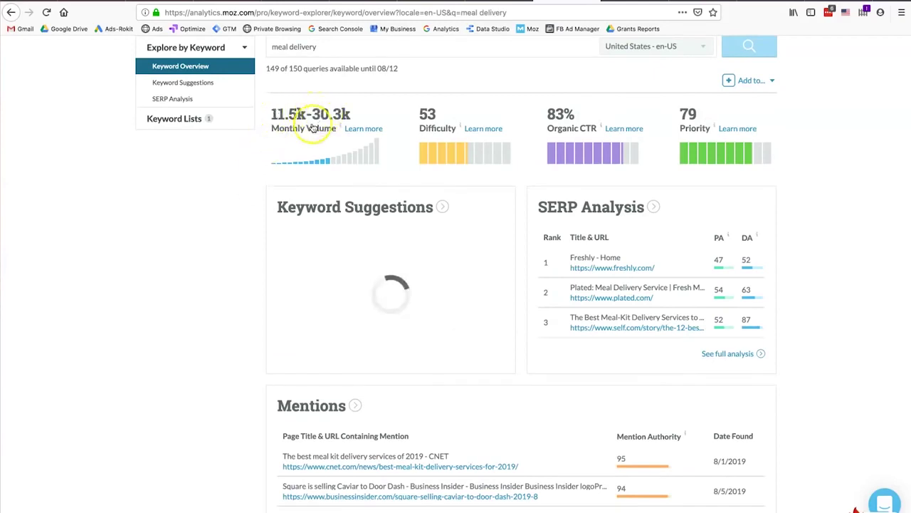
scroll(411, 169, up, 2)
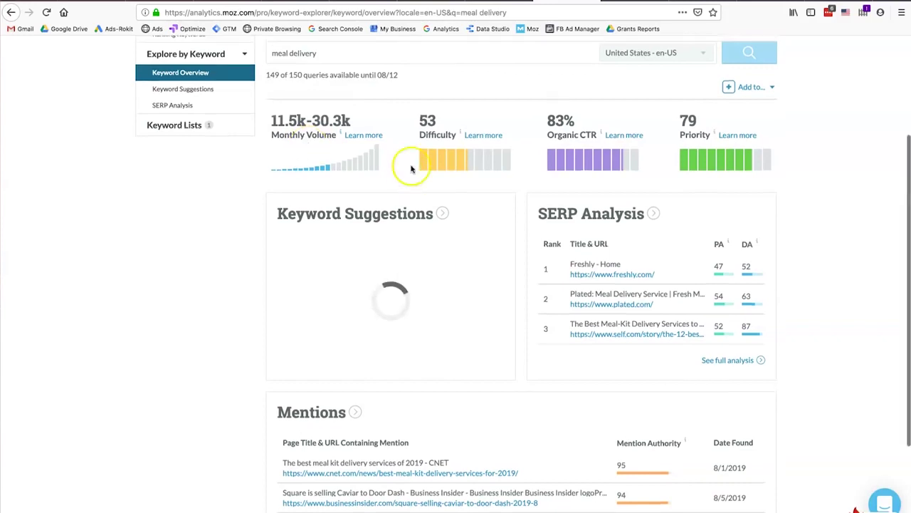
scroll(411, 169, up, 3)
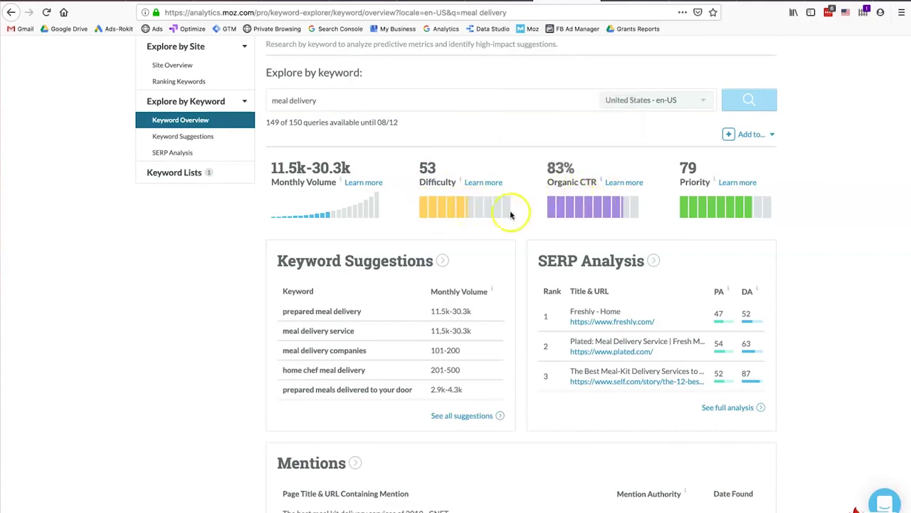
scroll(427, 213, down, 1)
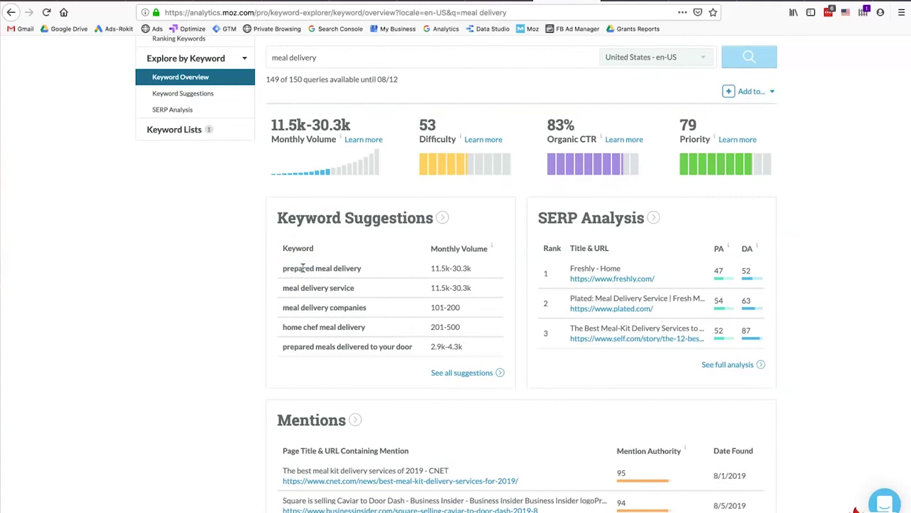
Step: Examine the keyword suggestions with their monthly volumes, the SERP analysis and the mentions for "meal delivery"
drag(283, 268, 365, 269)
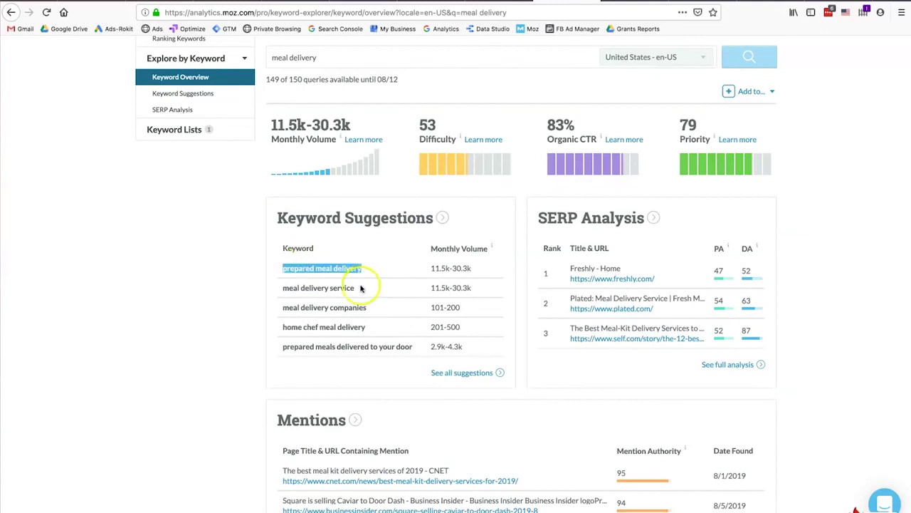
triple_click(361, 306)
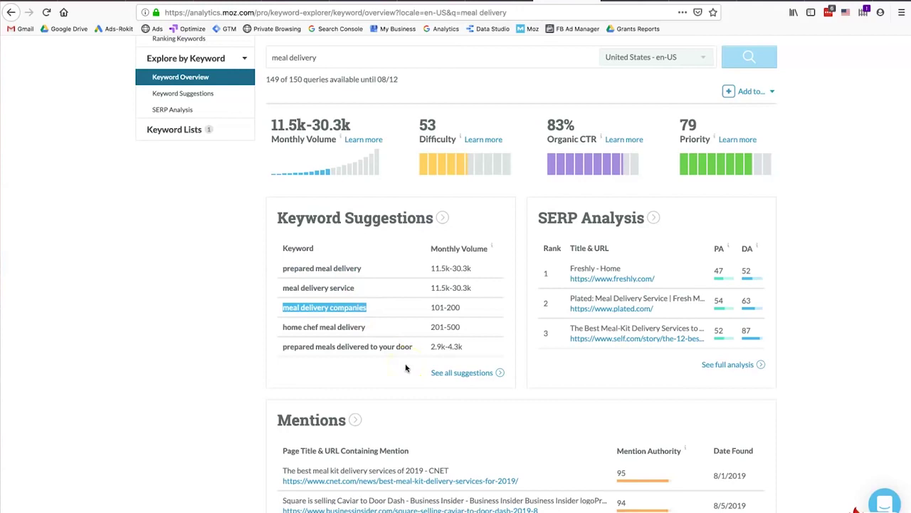
scroll(539, 315, down, 3)
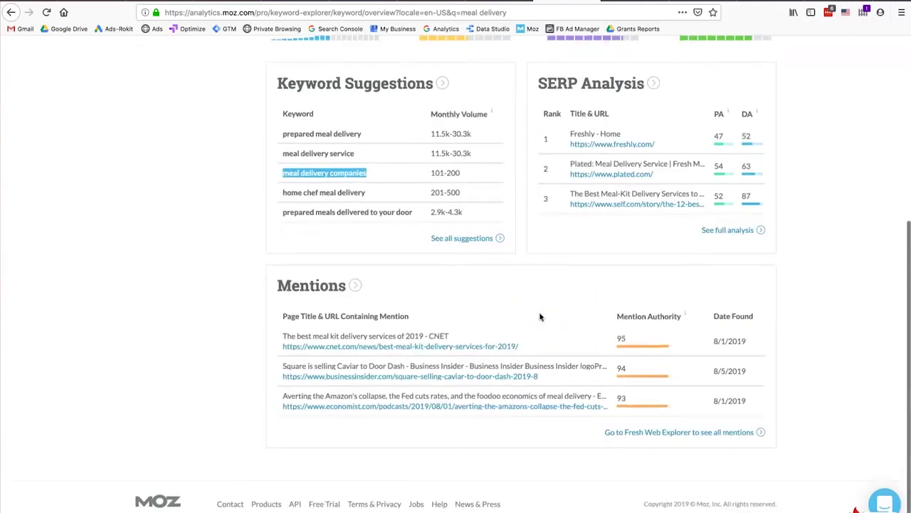
scroll(518, 381, up, 1)
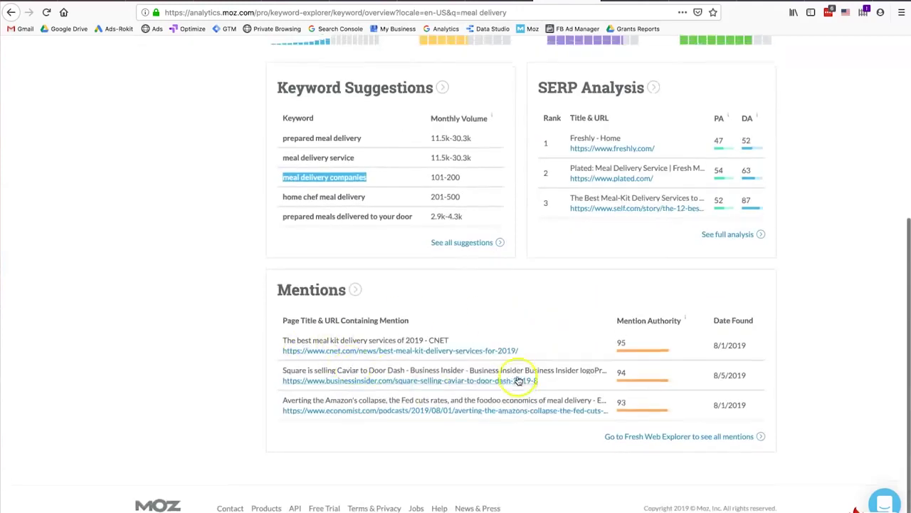
scroll(518, 381, up, 3)
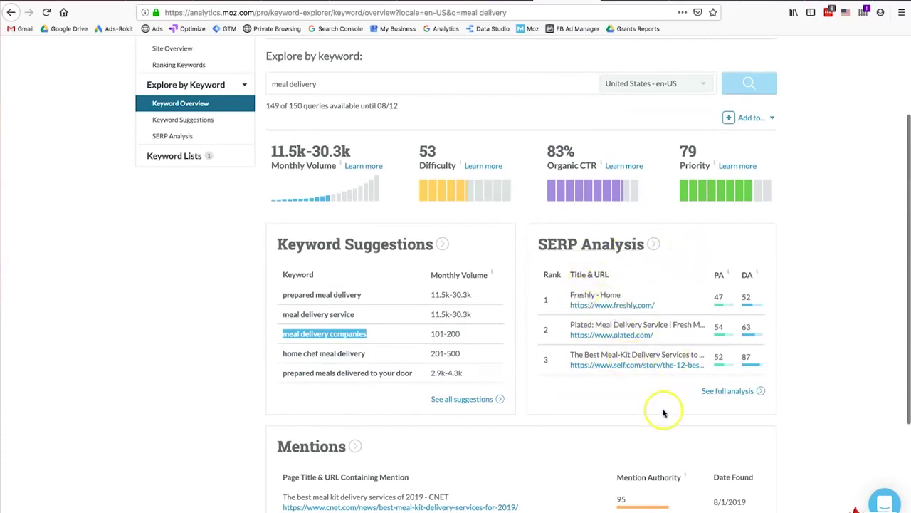
scroll(663, 413, up, 2)
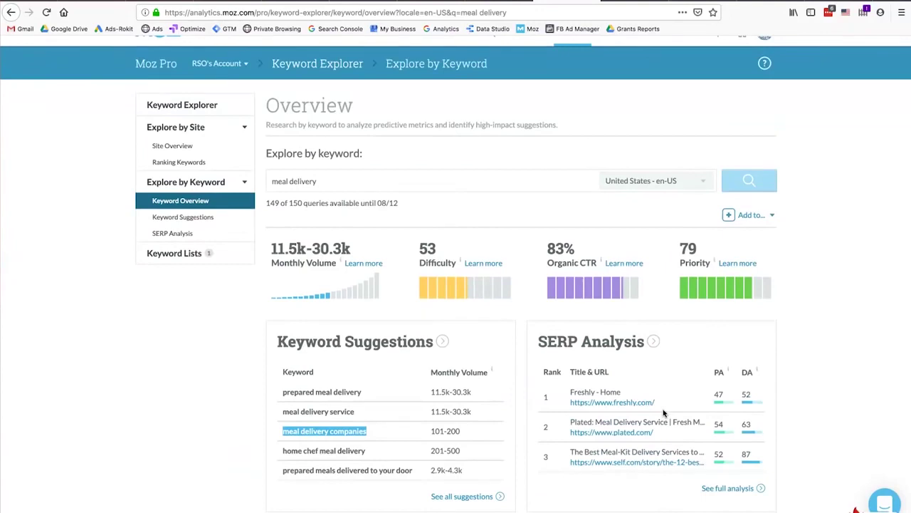
scroll(663, 413, down, 2)
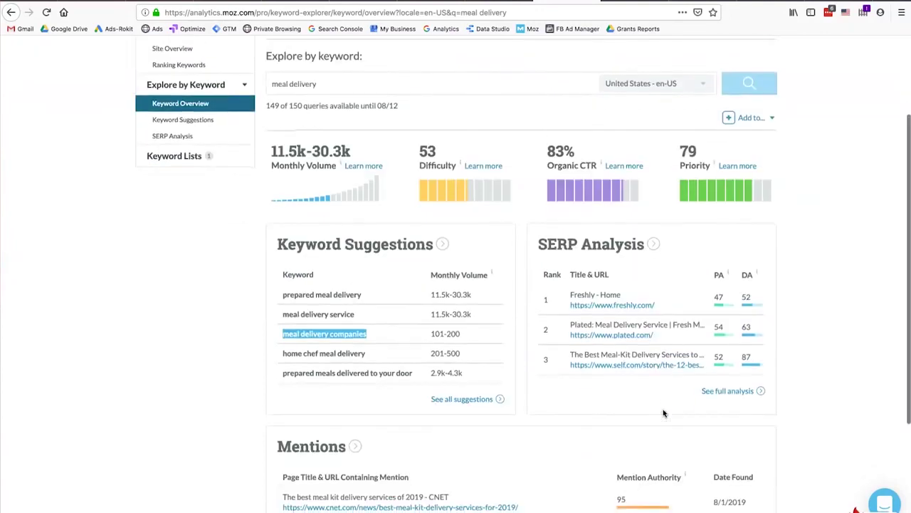
scroll(663, 413, down, 2)
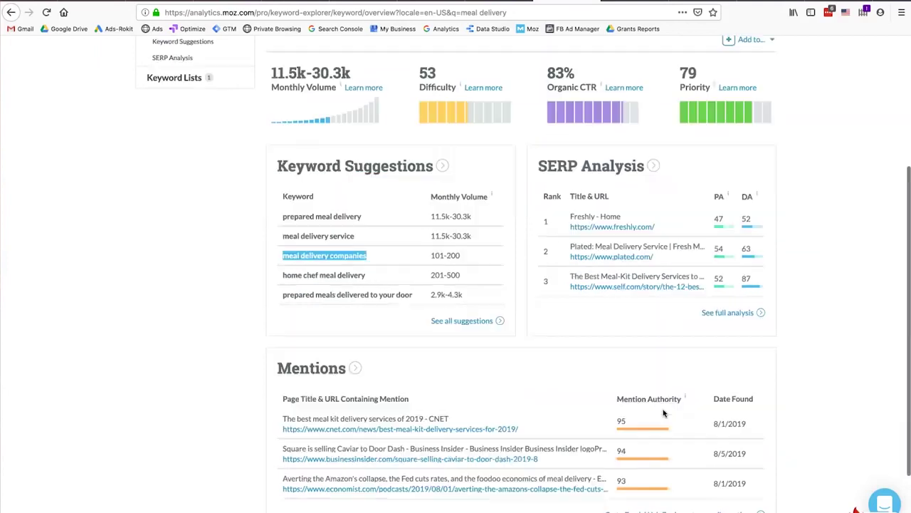
scroll(662, 413, up, 4)
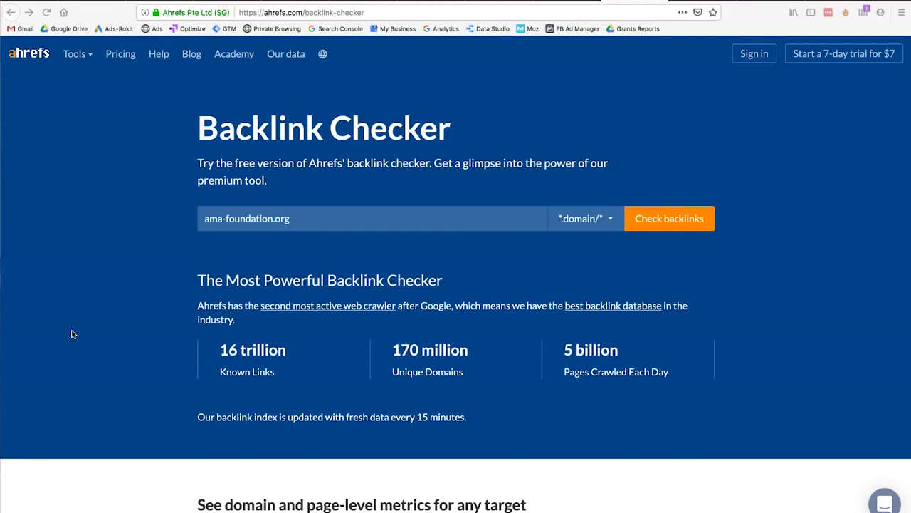
Step: Switch to the Ahrefs Backlink Checker and check the backlinks of ama-foundation.org with all its subdomains
click(329, 217)
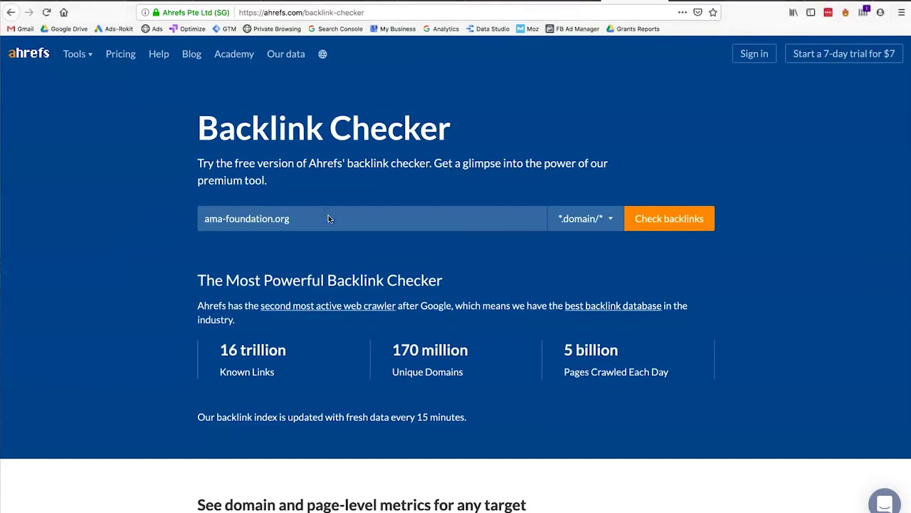
drag(324, 216, 385, 218)
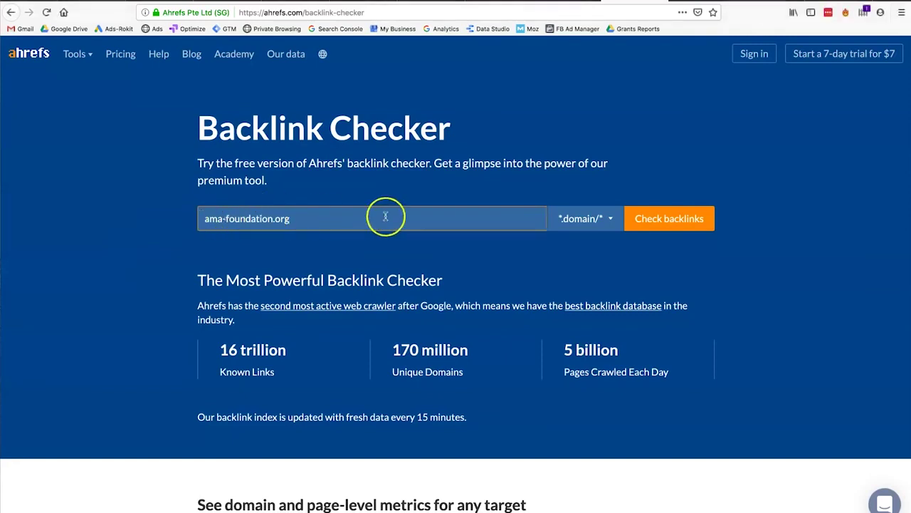
click(653, 225)
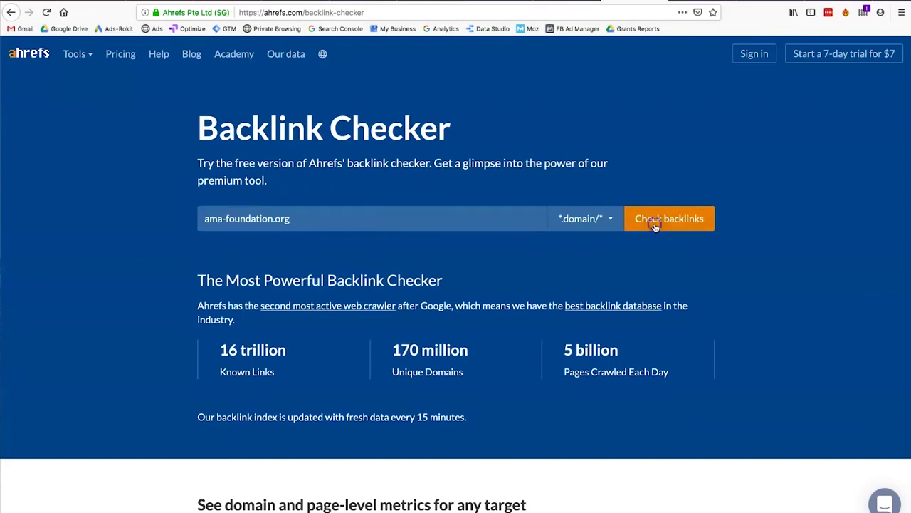
click(564, 183)
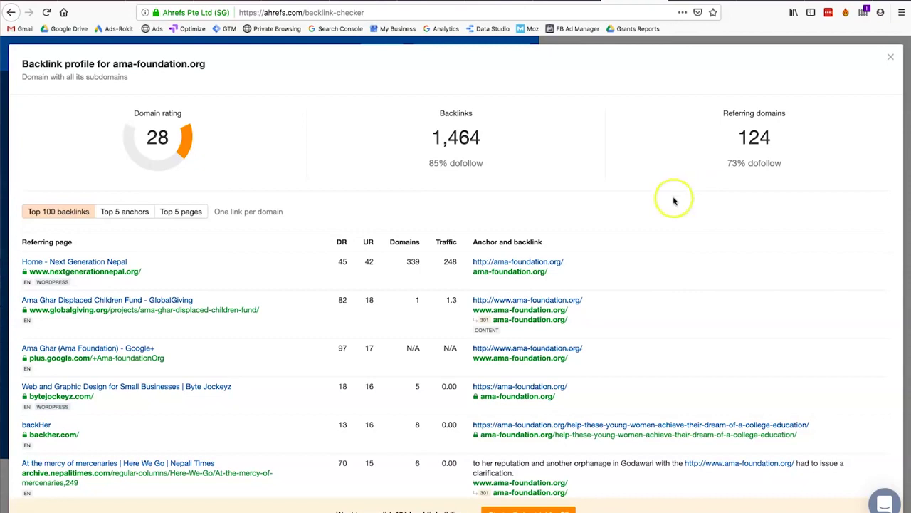
Step: Review the backlink total, the dofollow share and the number of referring domains in the backlink profile
drag(424, 143, 483, 143)
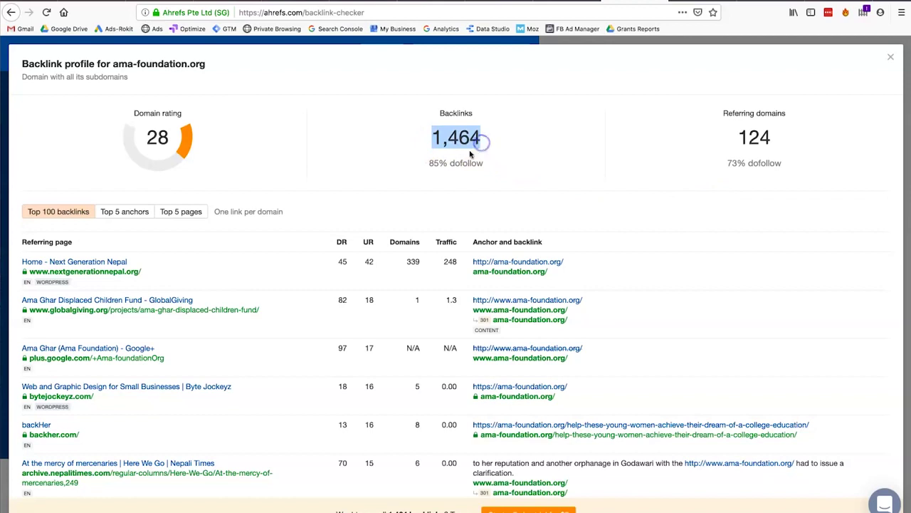
drag(429, 163, 496, 163)
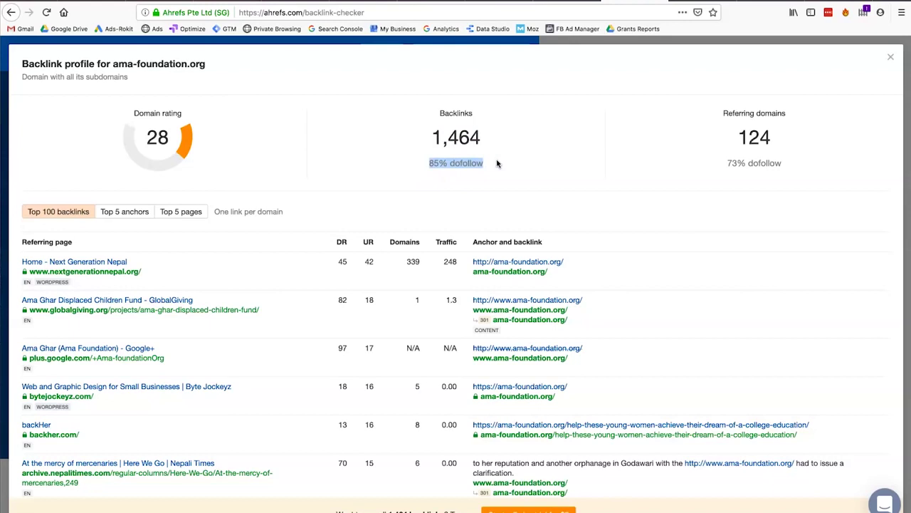
drag(747, 137, 776, 139)
double_click(766, 140)
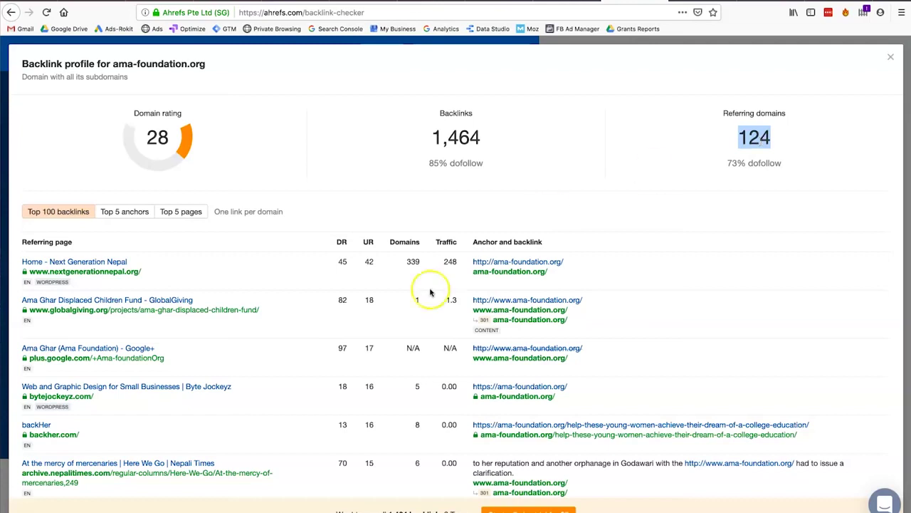
Step: Look through the top 100 backlinks of ama-foundation.org, including referring pages, ratings, traffic and anchors
scroll(429, 293, down, 1)
scroll(430, 292, down, 2)
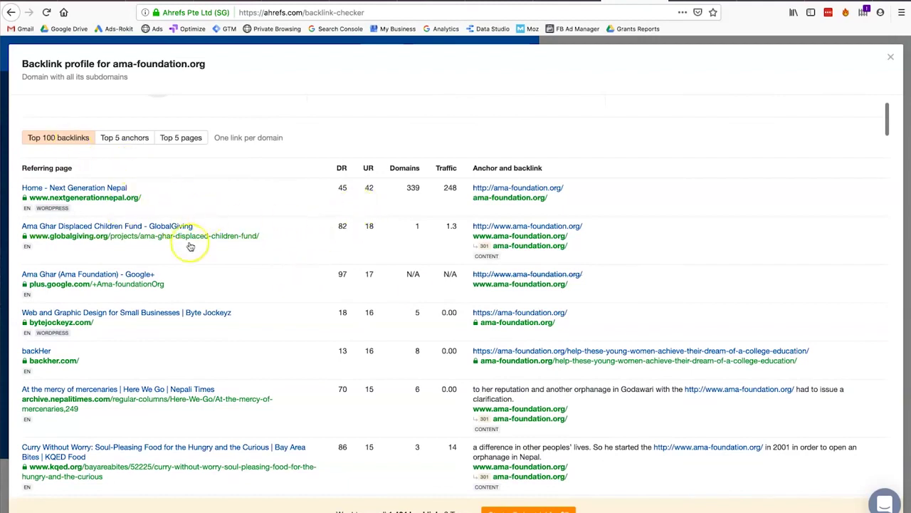
scroll(190, 244, down, 1)
scroll(190, 246, down, 6)
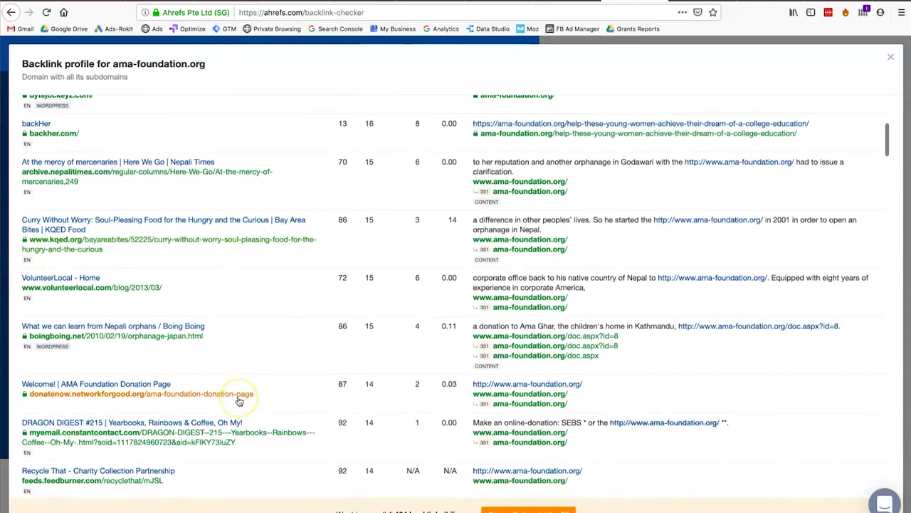
scroll(239, 401, up, 8)
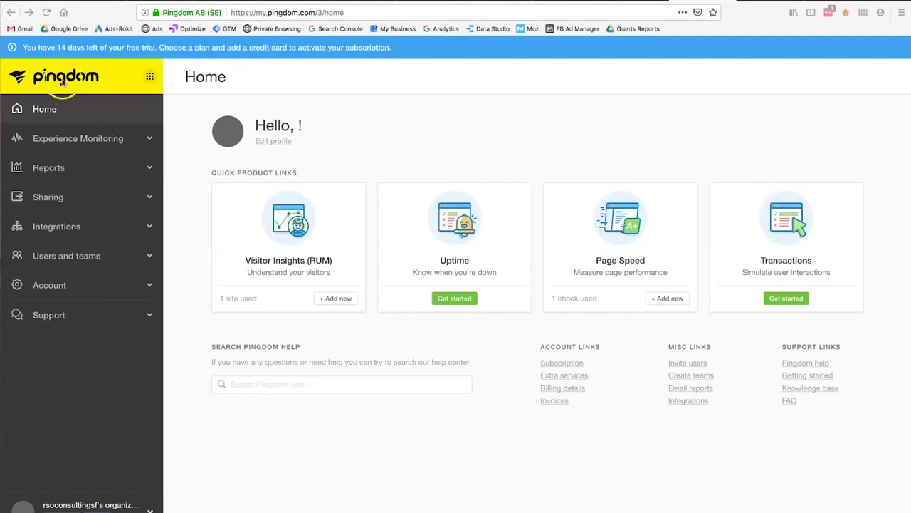
Step: Explore the report types and experience monitoring options available in Pingdom
click(73, 173)
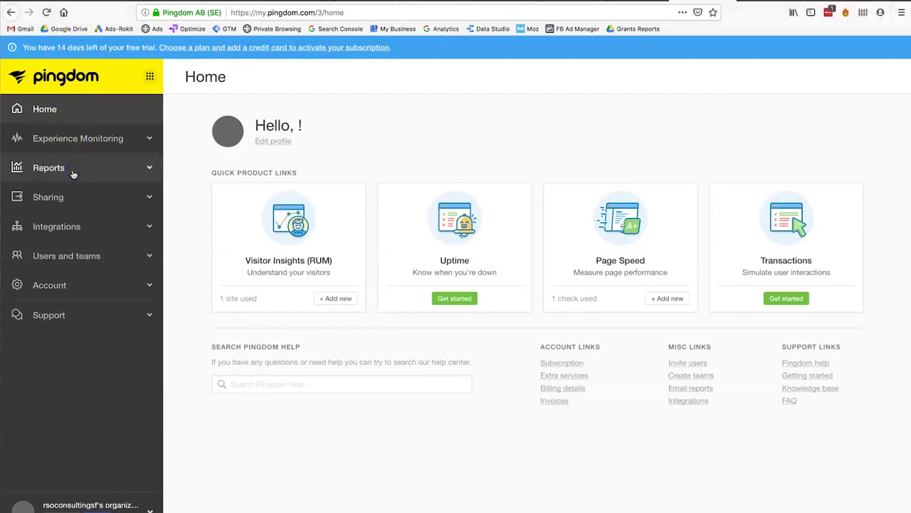
click(87, 222)
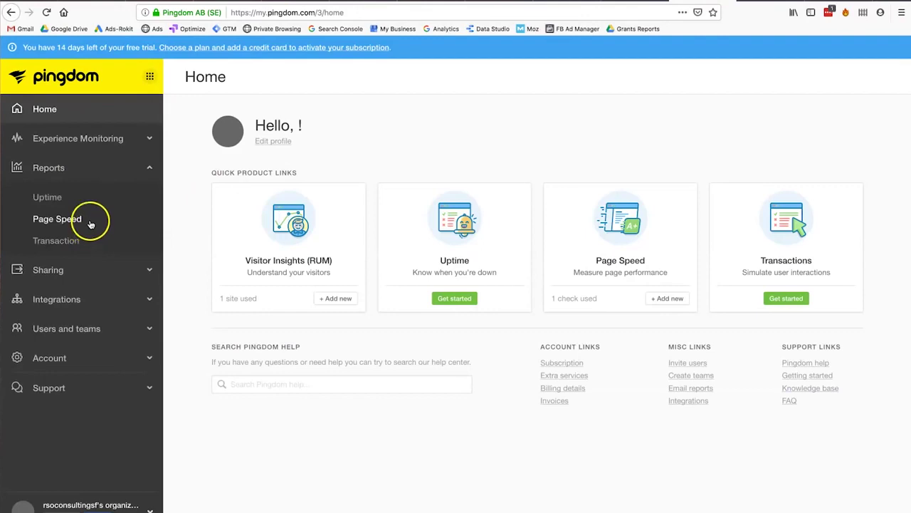
click(100, 138)
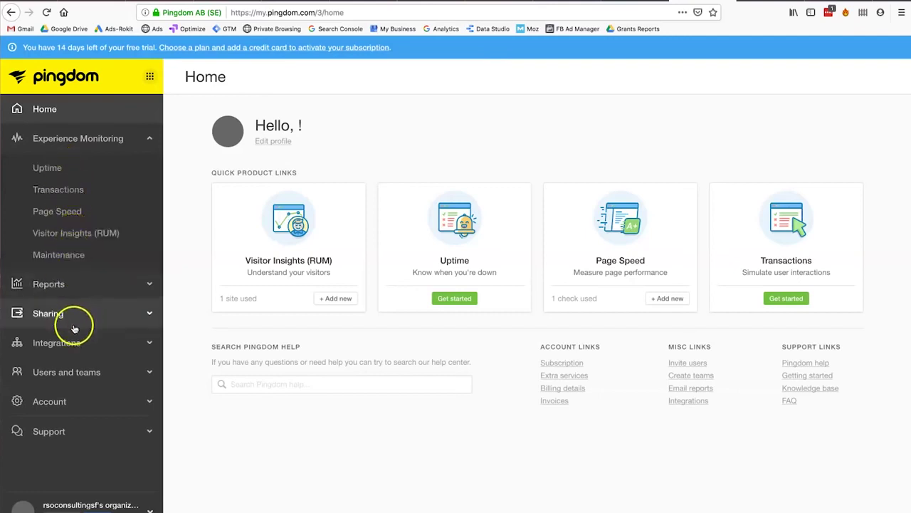
click(64, 284)
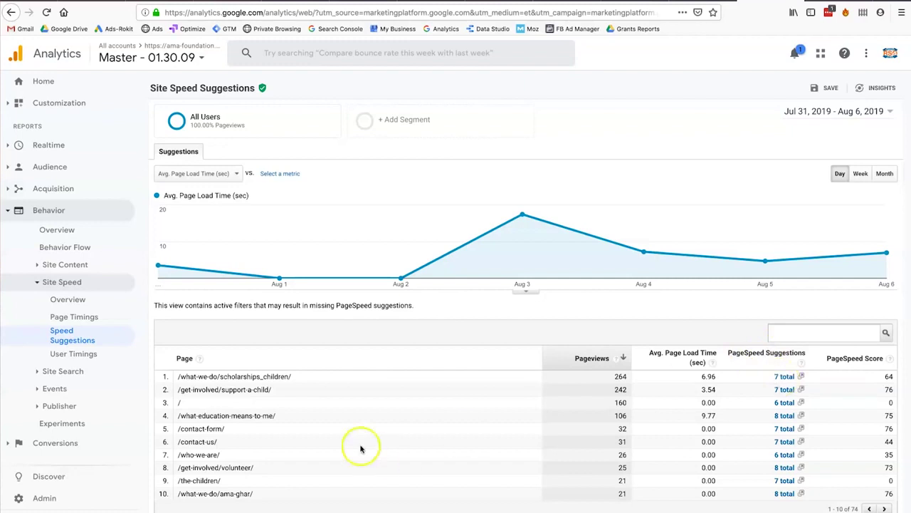
Step: Open the PageSpeed suggestions for /what-we-do/scholarships_children/ and show the desktop analysis
triple_click(251, 378)
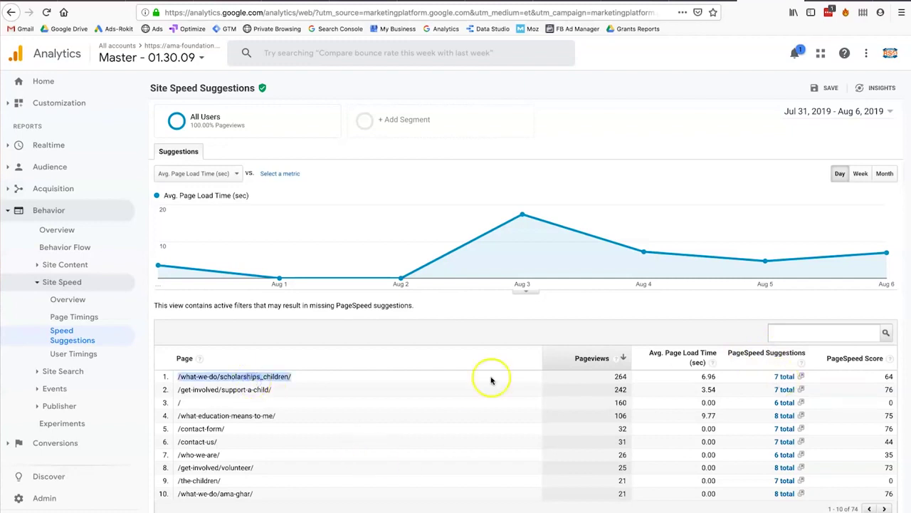
click(783, 379)
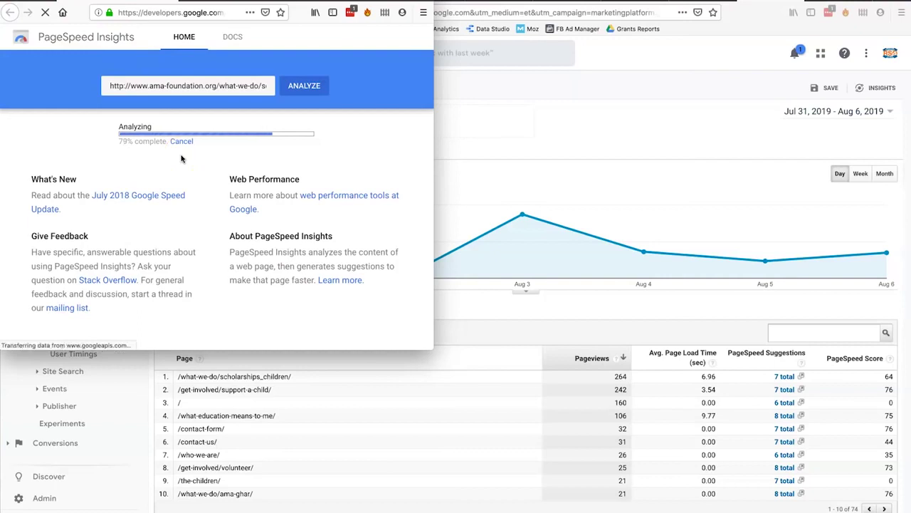
click(118, 119)
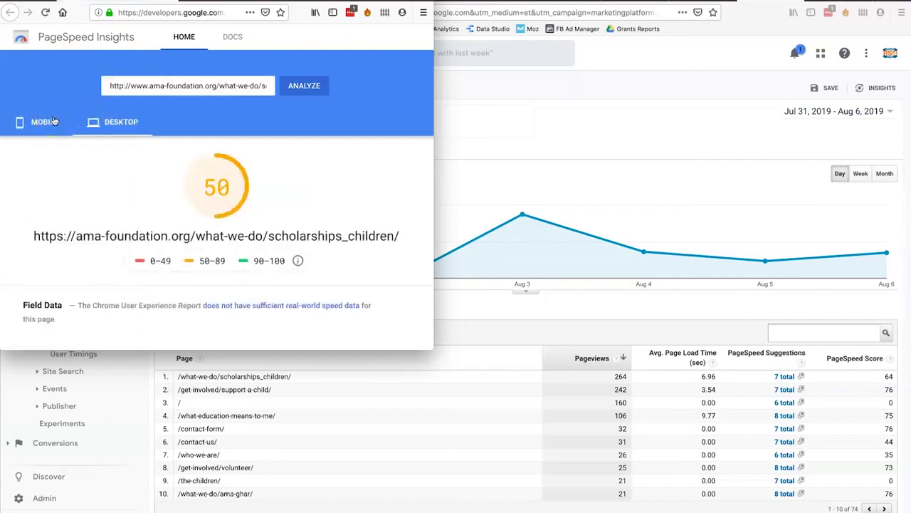
Step: Enlarge the PageSpeed Insights window and review the desktop lab data and optimization opportunities
drag(433, 349, 738, 443)
scroll(477, 343, down, 6)
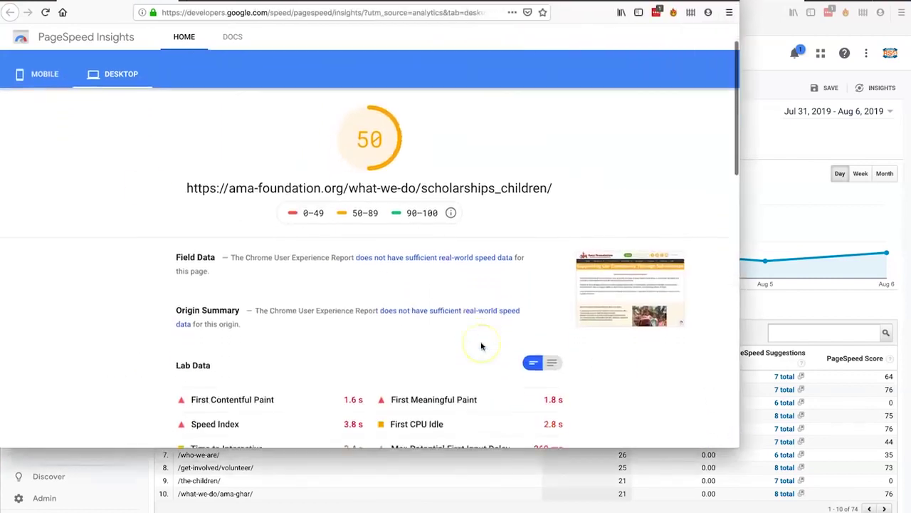
scroll(481, 346, down, 3)
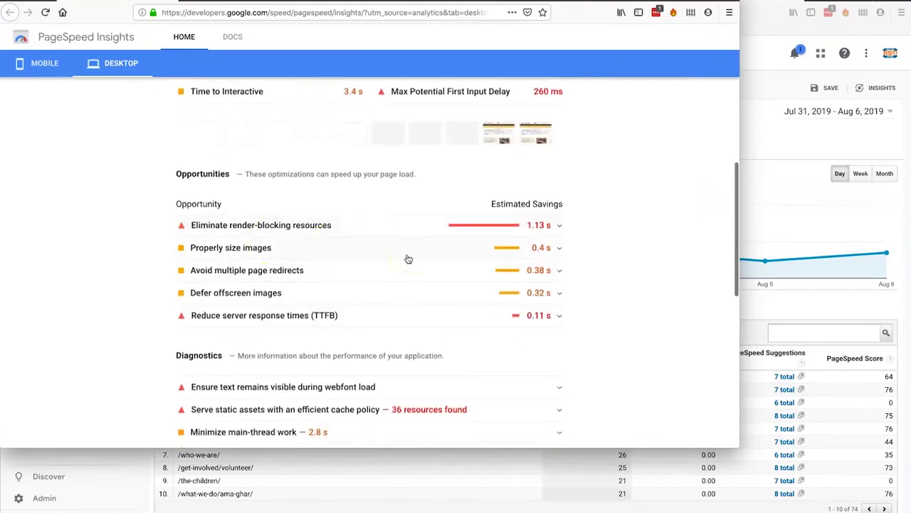
Step: Switch the PageSpeed analysis to mobile and review its opportunities and diagnostics
scroll(406, 256, up, 10)
click(43, 122)
scroll(284, 262, down, 10)
scroll(283, 262, down, 3)
scroll(270, 230, up, 4)
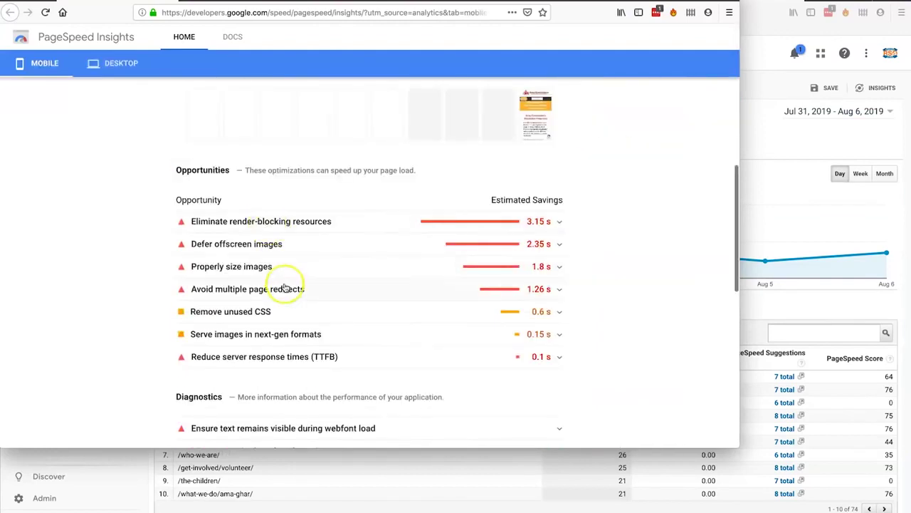
scroll(283, 288, down, 5)
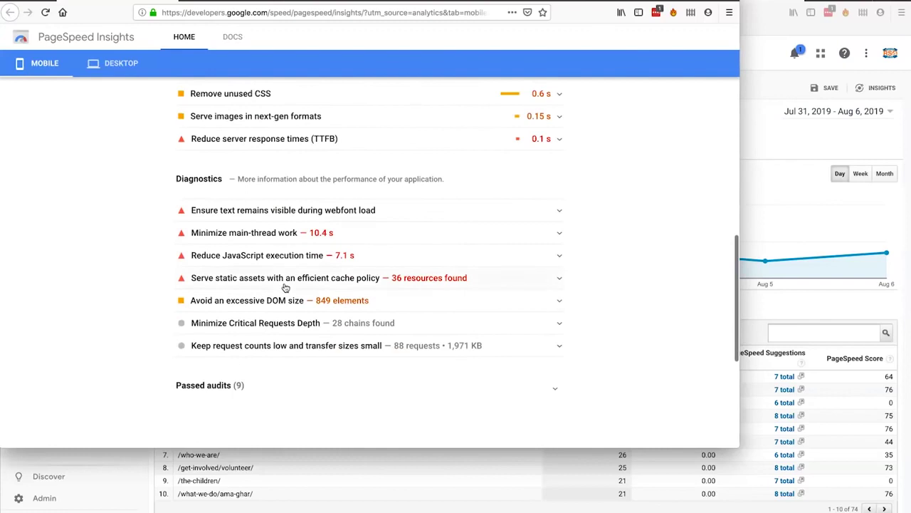
scroll(285, 287, up, 15)
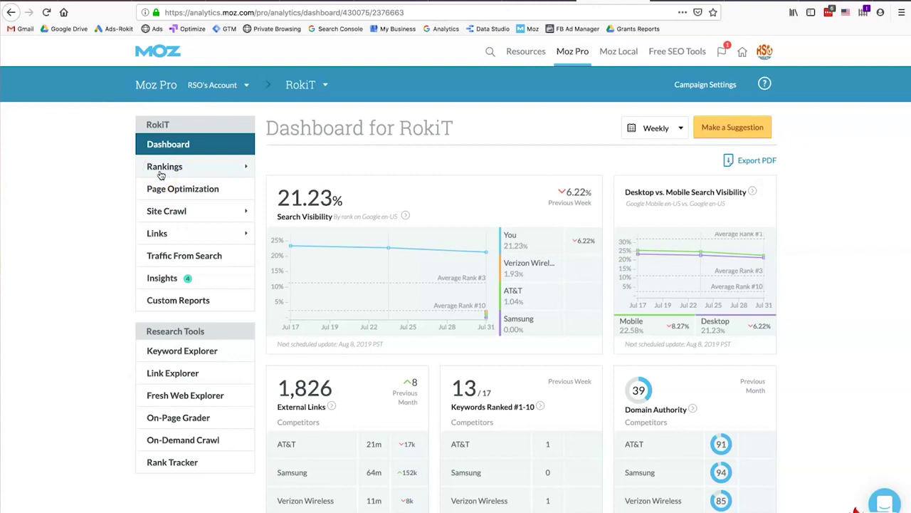
Step: Open the site crawl overview for the RokiT campaign and review its issues by type and category
click(168, 215)
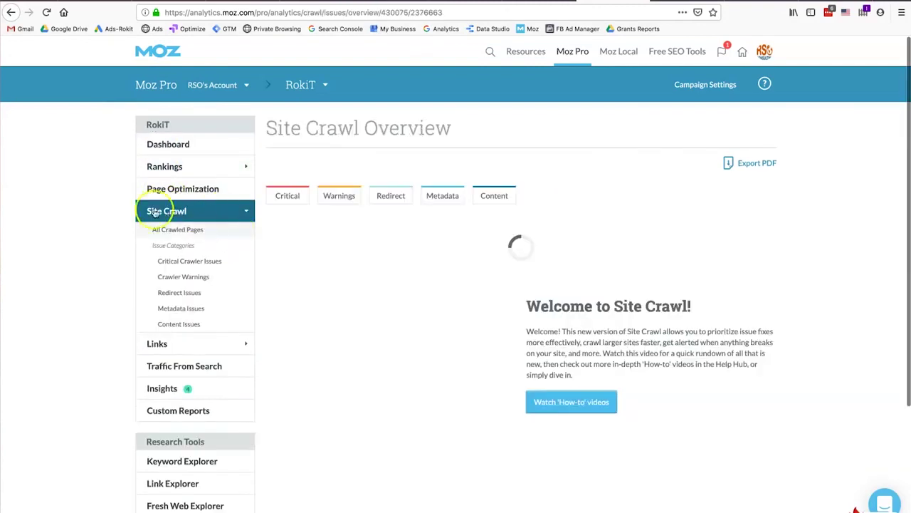
scroll(334, 278, down, 10)
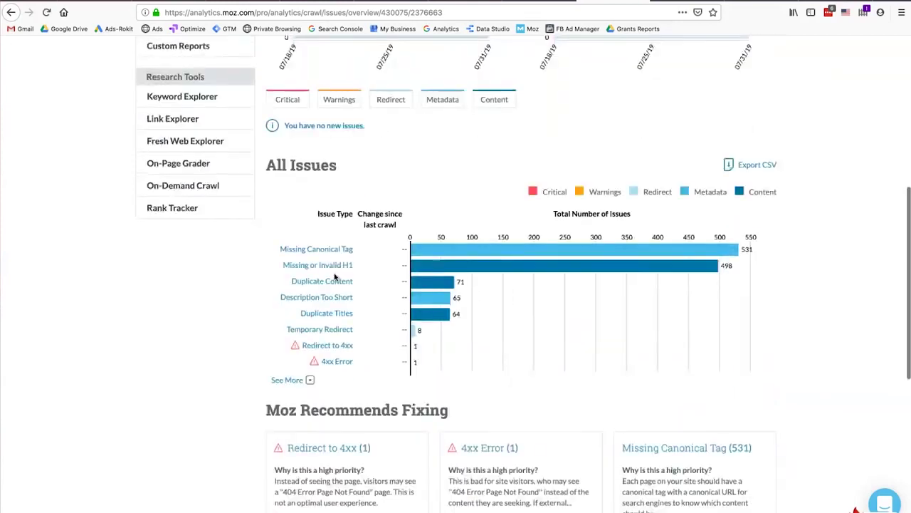
scroll(335, 278, up, 6)
scroll(335, 278, up, 3)
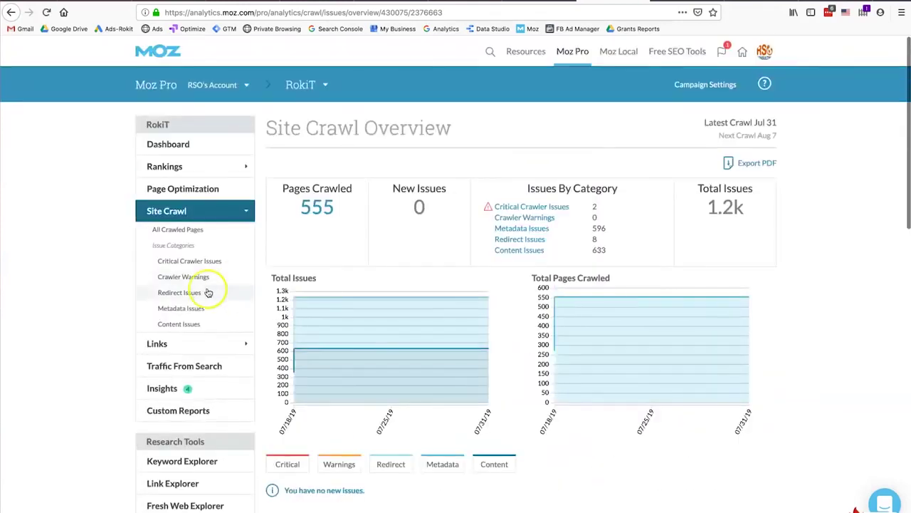
scroll(185, 178, down, 1)
Step: Score the page rokitphones.com for the keyword "3d rokit phone" with Page Optimization and review the score factors
click(183, 148)
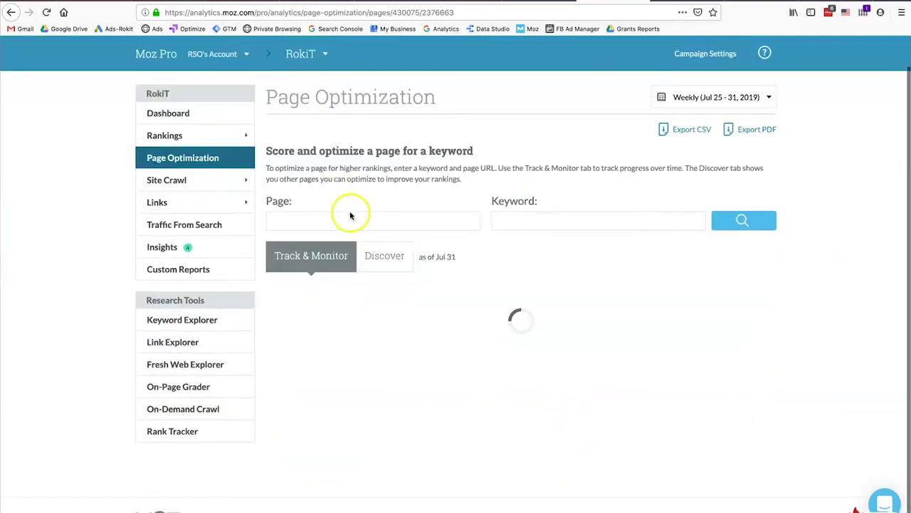
click(412, 223)
text(rokitphones.com)
click(513, 222)
click(518, 239)
click(726, 222)
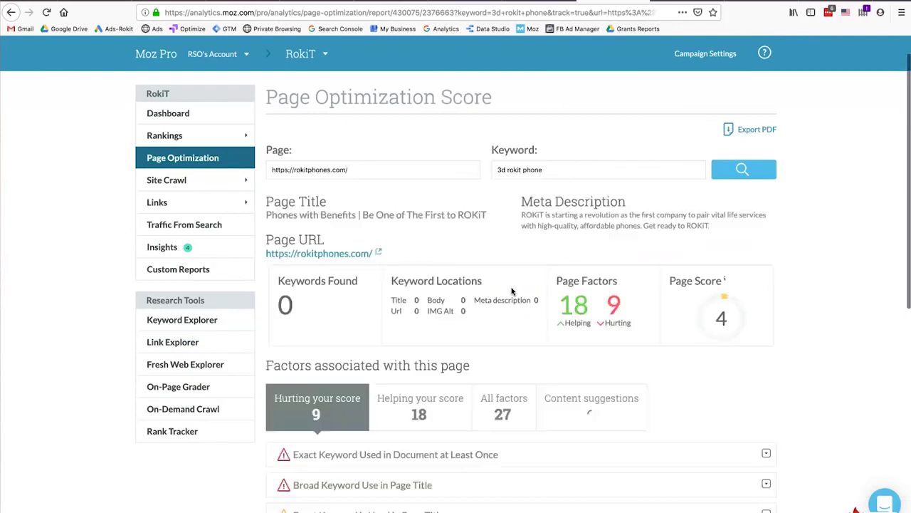
scroll(512, 291, down, 1)
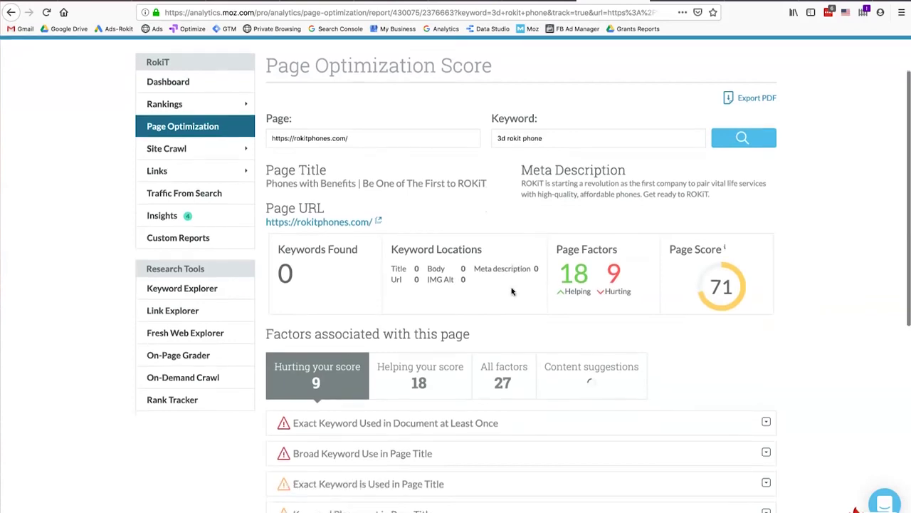
scroll(511, 291, down, 1)
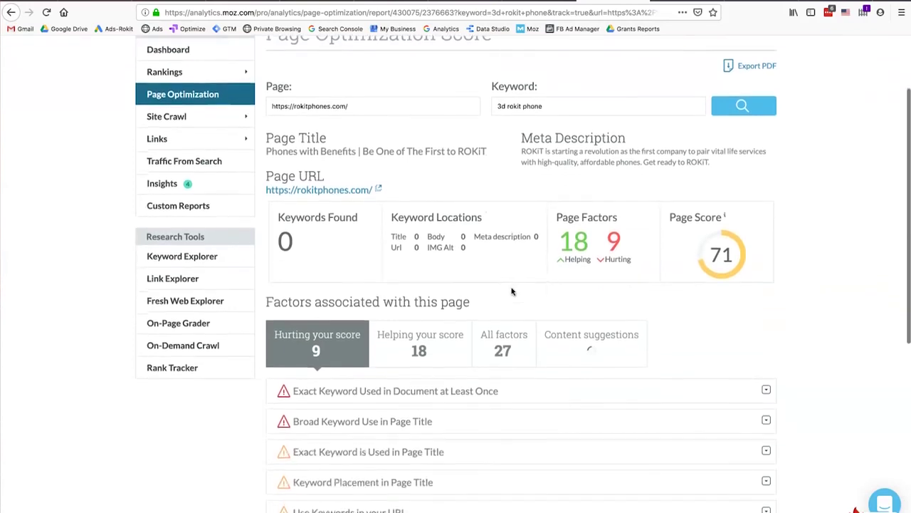
Step: Open Link Explorer and analyze the root domain ama-foundation.org
click(182, 256)
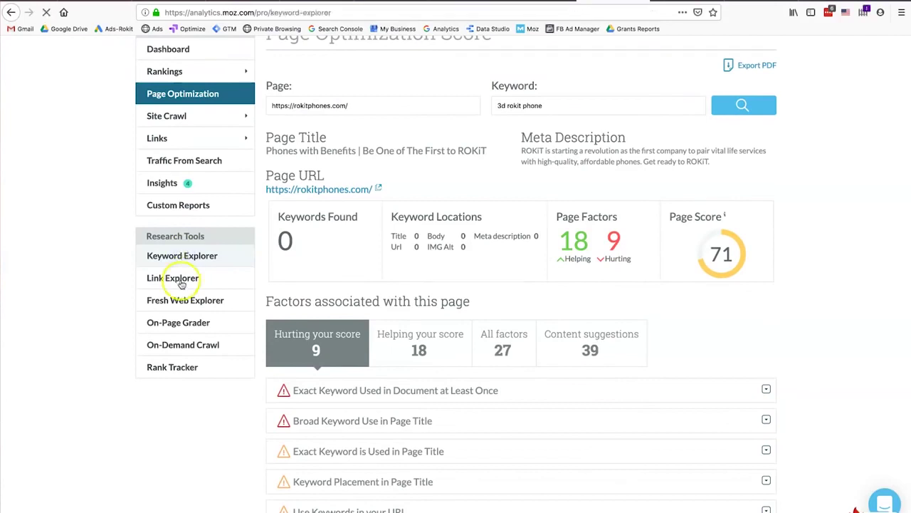
click(178, 278)
click(53, 65)
click(11, 12)
click(10, 12)
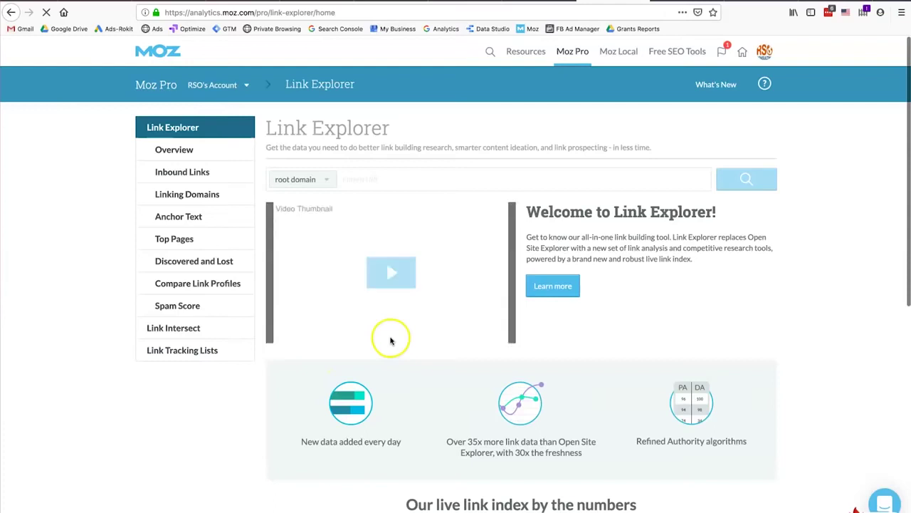
click(392, 175)
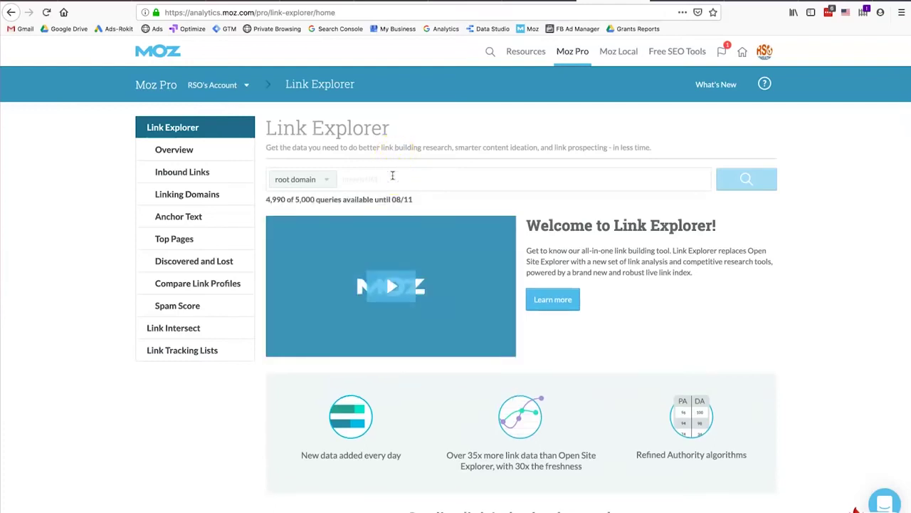
text(ama-foundation.org)
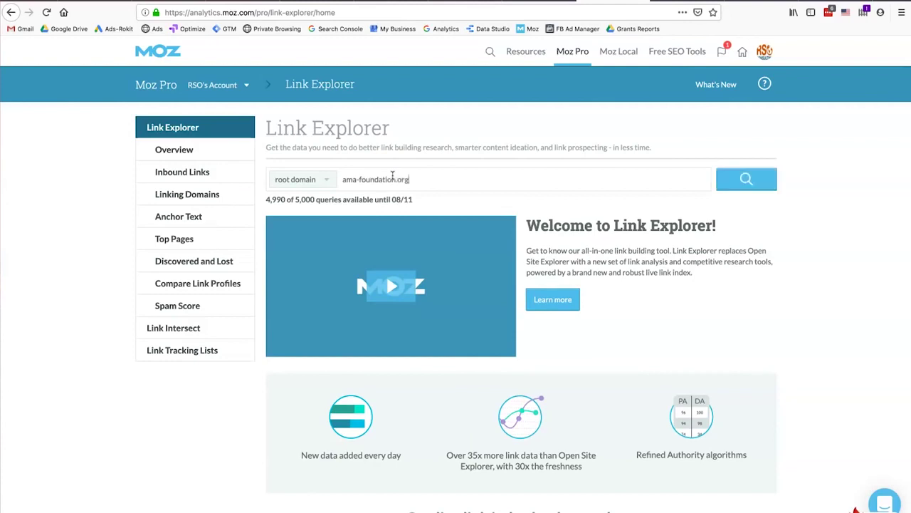
key(Return)
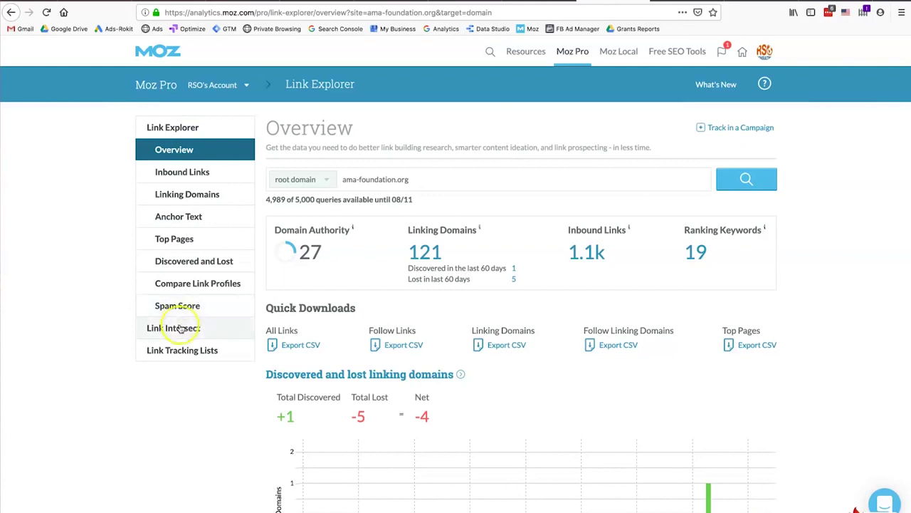
Step: Open Link Intersect for ama-foundation.org and look over its competitor comparison form and getting-started guide
click(182, 335)
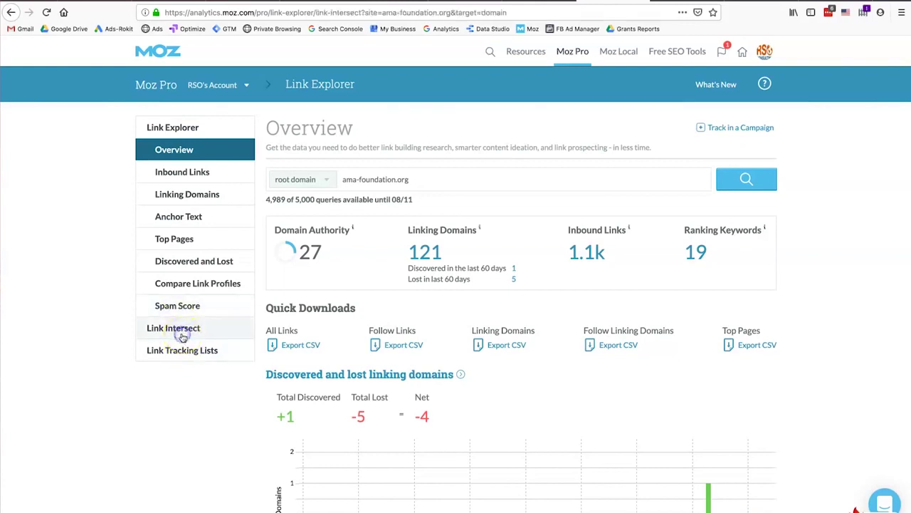
click(460, 296)
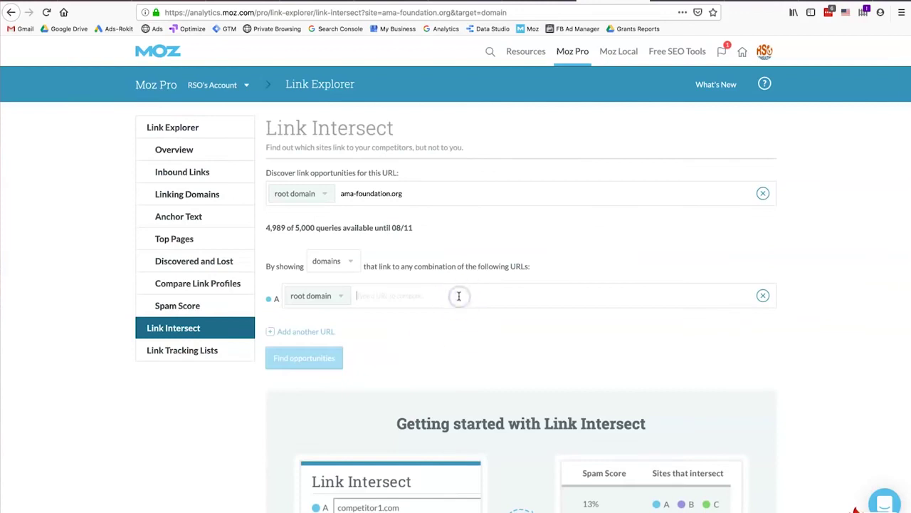
scroll(459, 295, down, 2)
scroll(459, 296, up, 2)
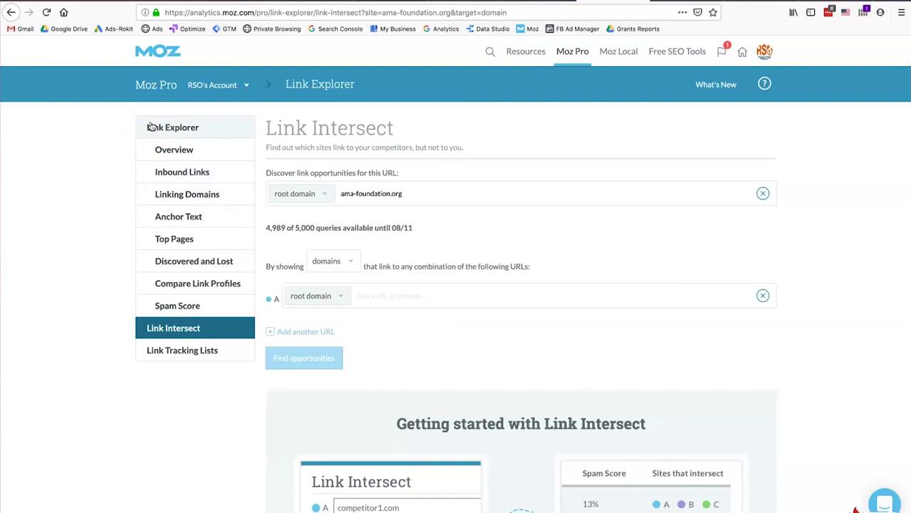
Step: Return to the page optimization report for rokitphones.com and "3d rokit phone"
click(12, 12)
click(11, 12)
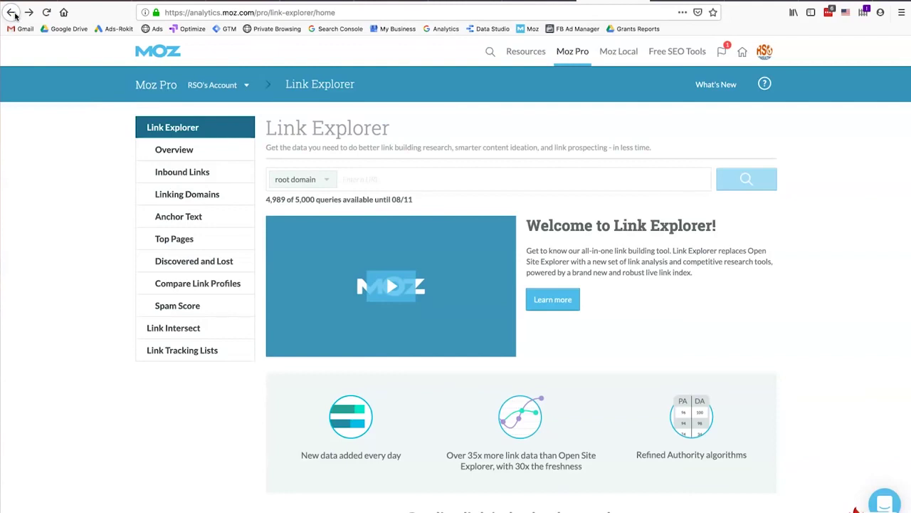
click(11, 13)
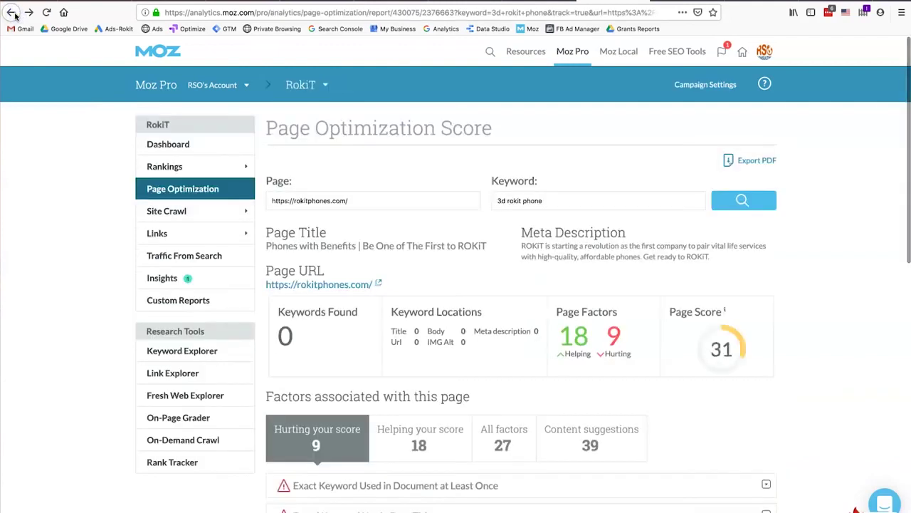
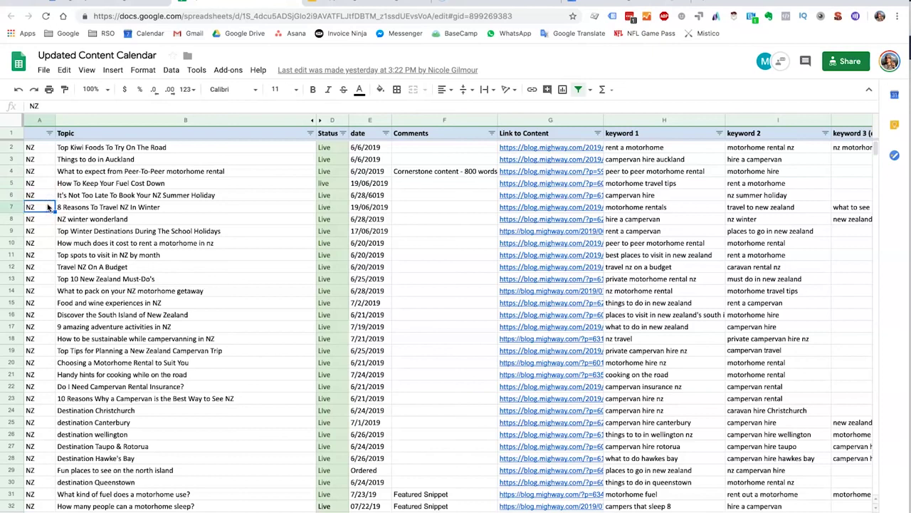
Step: Select the topic "It's Not Too Late To Book Your NZ Summer Holiday" in the content calendar
click(80, 198)
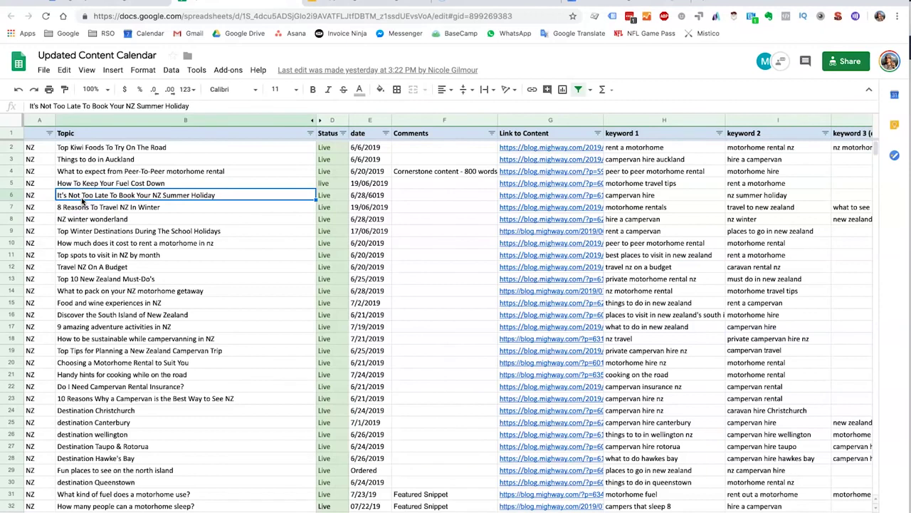
scroll(80, 203, down, 1)
scroll(80, 203, up, 1)
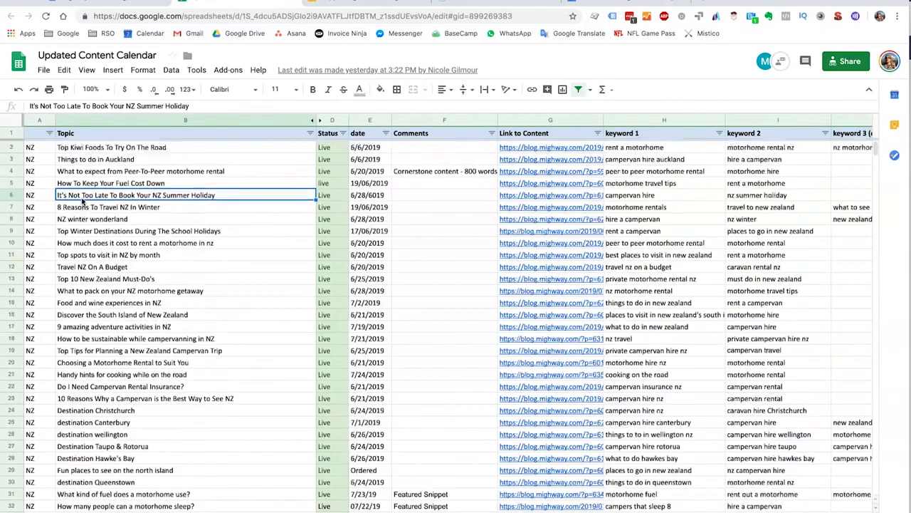
Step: Look over the Status, date and Comments columns of the content calendar
click(344, 267)
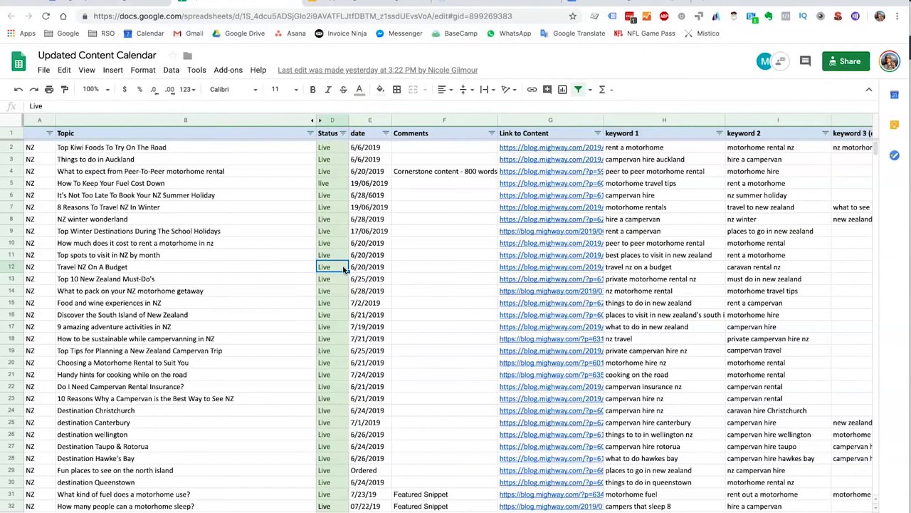
click(306, 278)
click(328, 277)
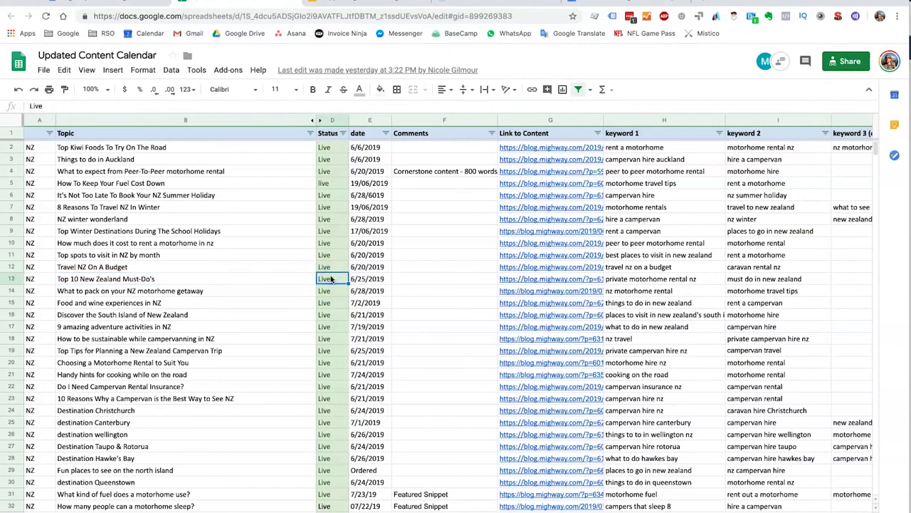
click(358, 266)
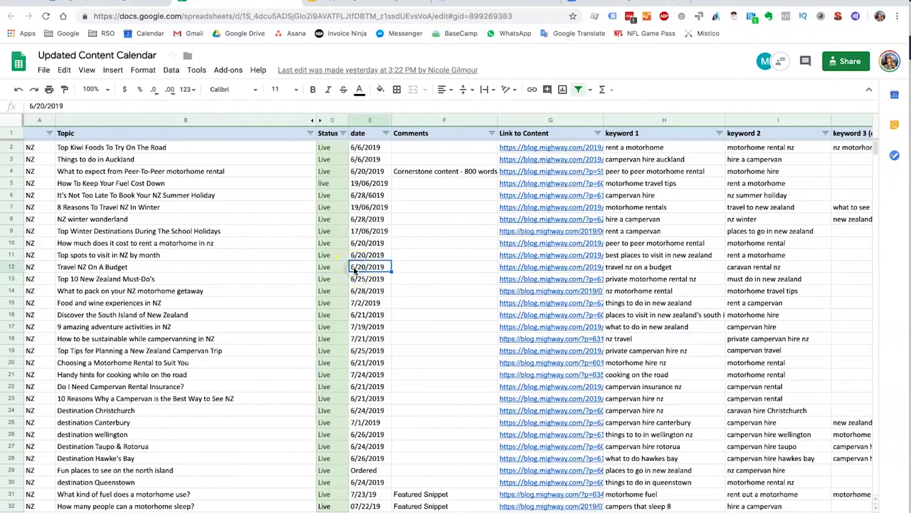
click(407, 255)
scroll(408, 255, right, 5)
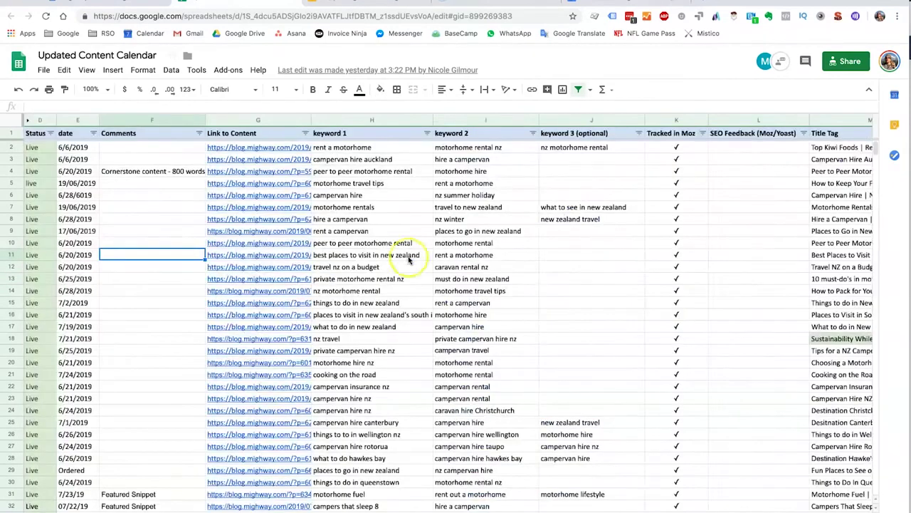
Step: Examine the content links, the keyword 1 to 3 columns and the Tracked in Moz column
click(272, 234)
click(367, 231)
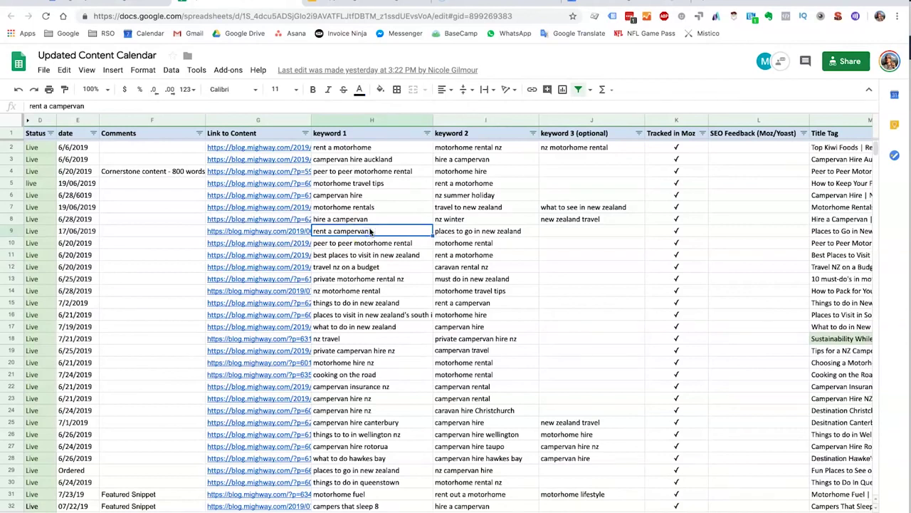
click(438, 232)
scroll(438, 233, right, 2)
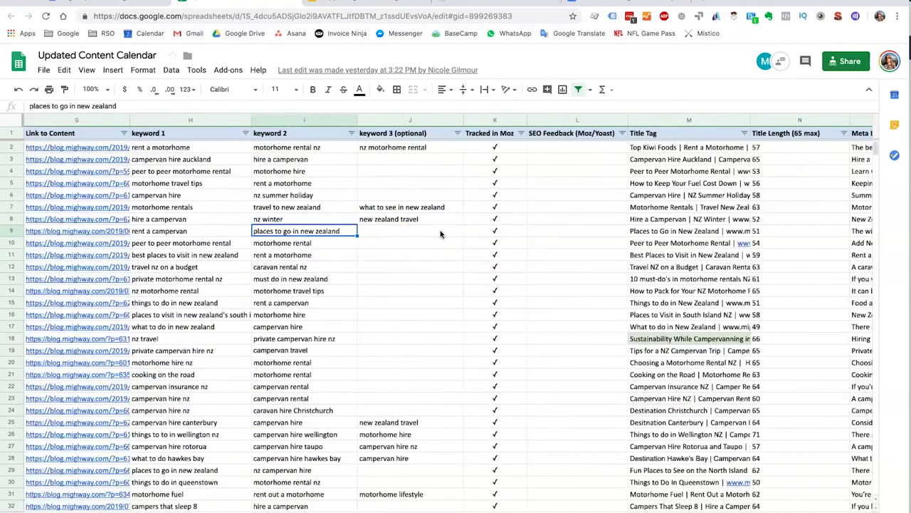
scroll(440, 234, right, 3)
click(292, 242)
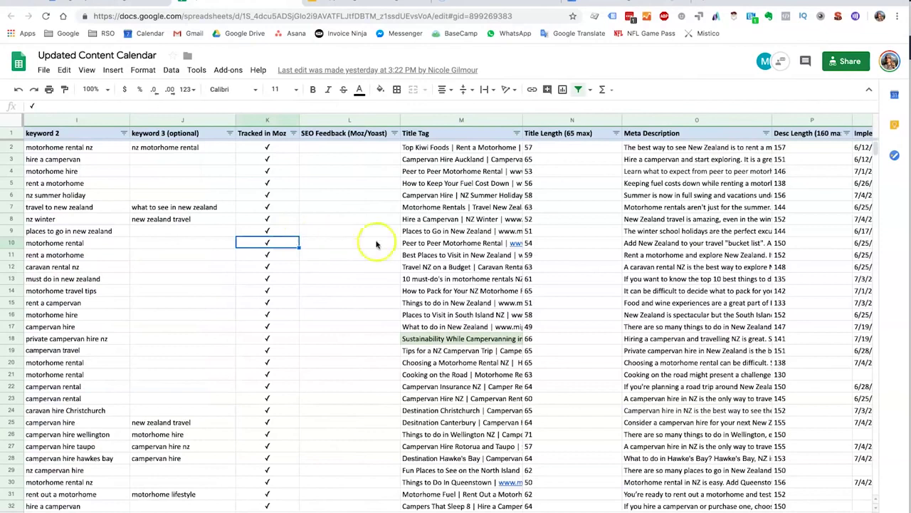
Step: Examine the Title Tag and Meta Description columns along with their length columns
click(440, 254)
scroll(442, 254, right, 2)
click(443, 255)
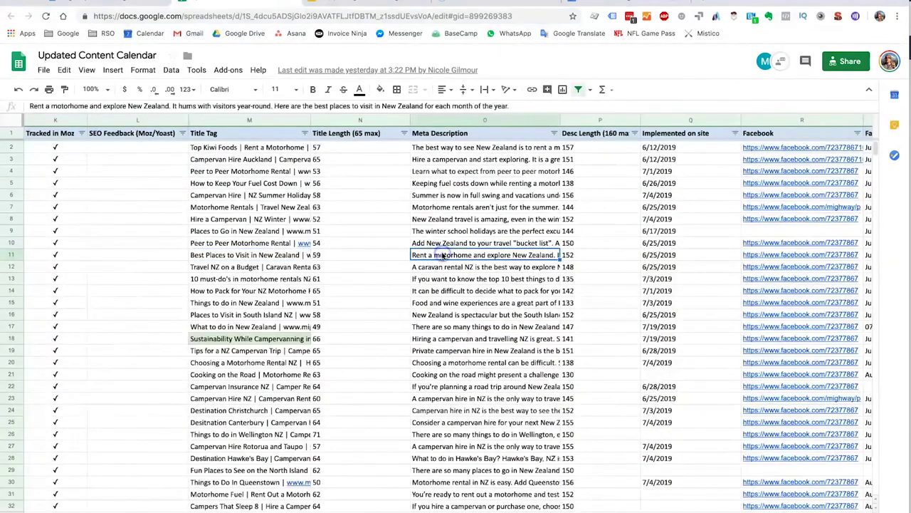
scroll(441, 255, right, 2)
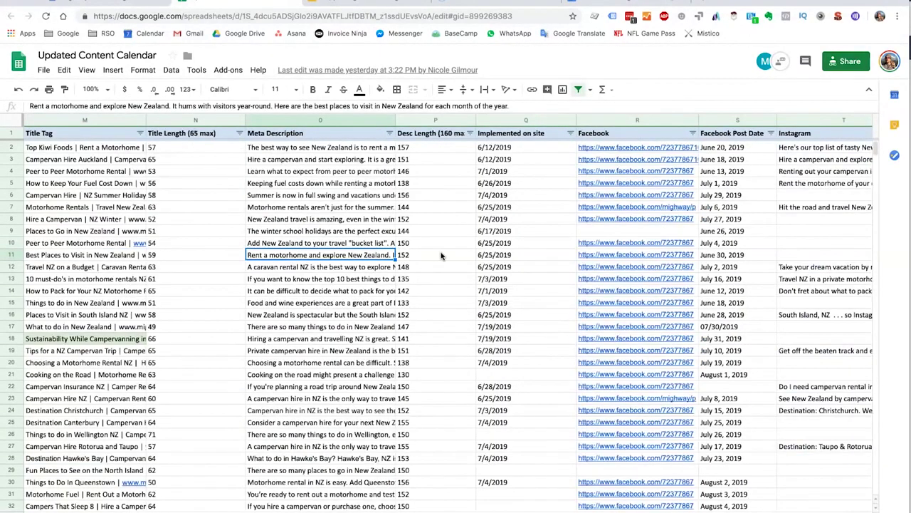
click(442, 255)
scroll(441, 255, right, 3)
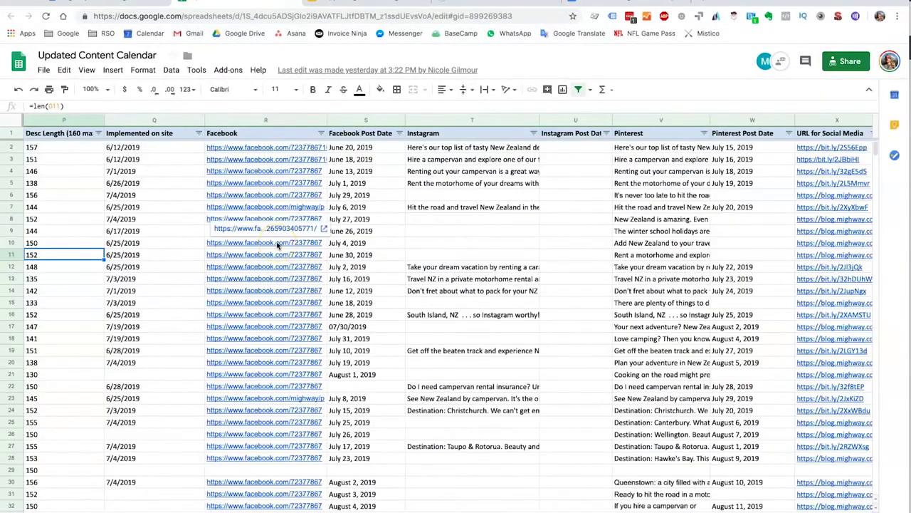
Step: Look over the Facebook, Instagram and Pinterest post columns, and return to the Topic column
click(351, 232)
click(430, 228)
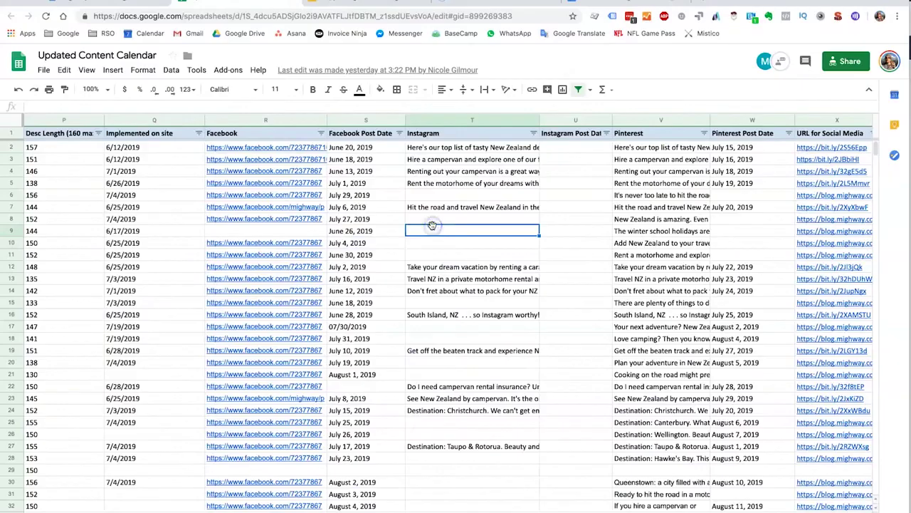
scroll(432, 225, right, 3)
scroll(432, 225, left, 10)
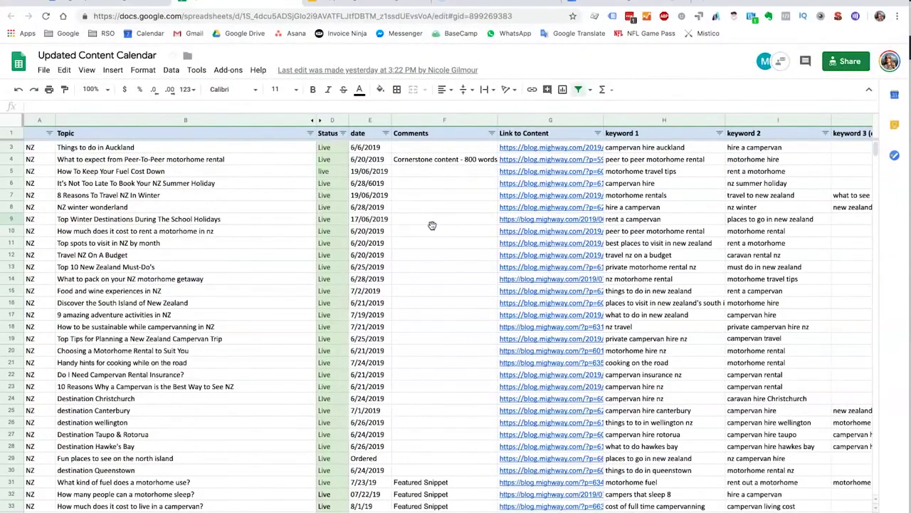
Step: Read through the list of blog topics in the content calendar
click(306, 266)
scroll(307, 266, down, 1)
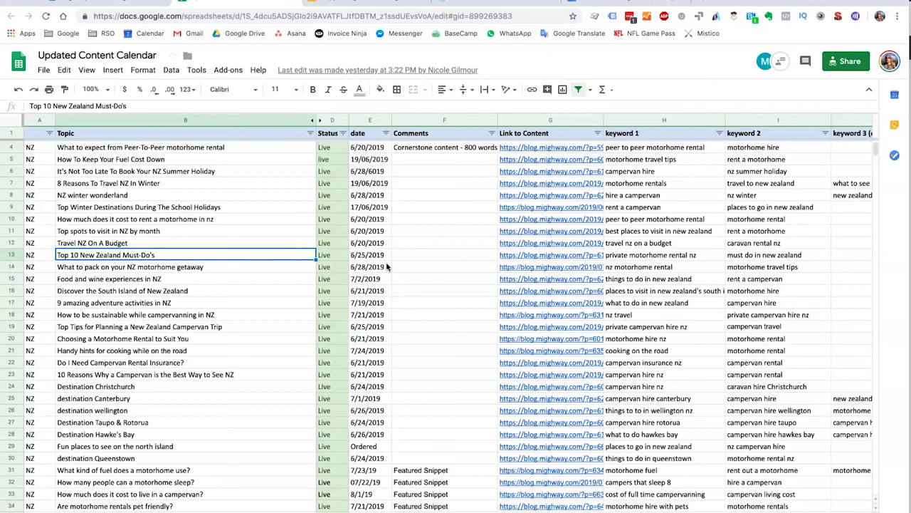
scroll(387, 266, up, 1)
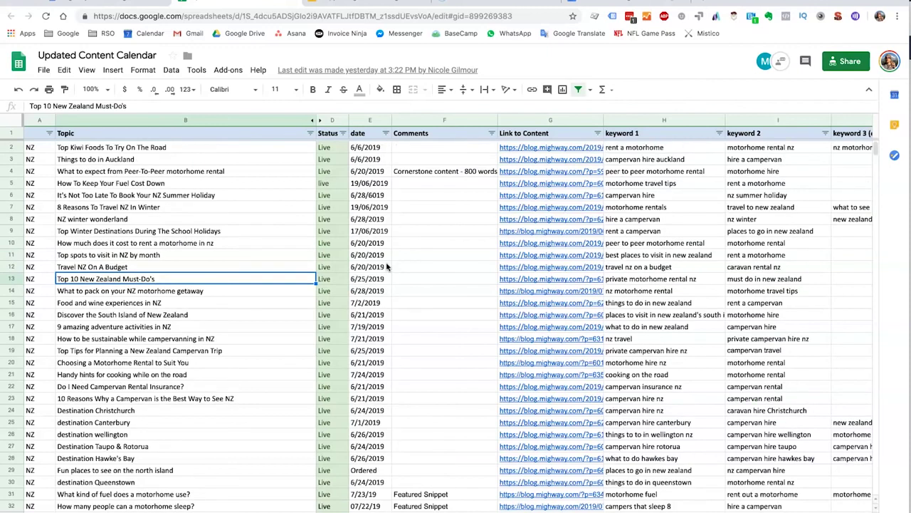
click(162, 230)
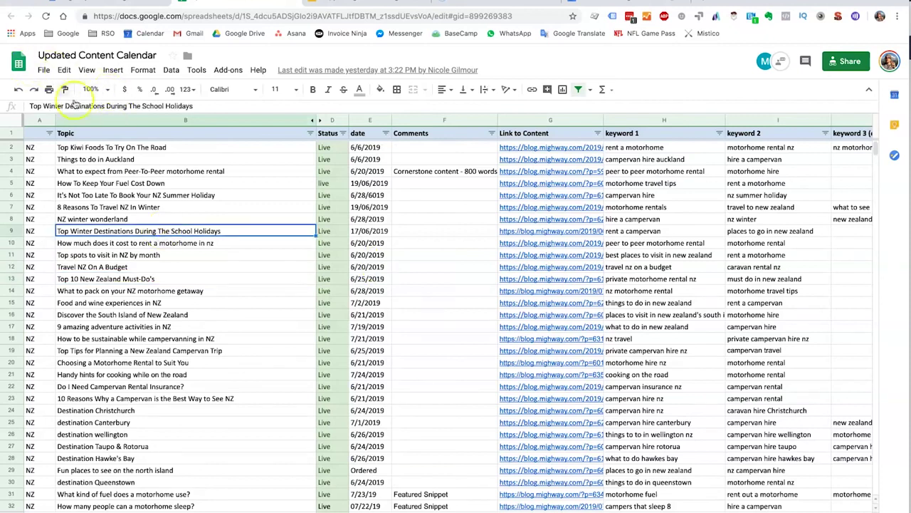
click(235, 265)
click(263, 324)
scroll(264, 325, down, 2)
scroll(264, 325, up, 2)
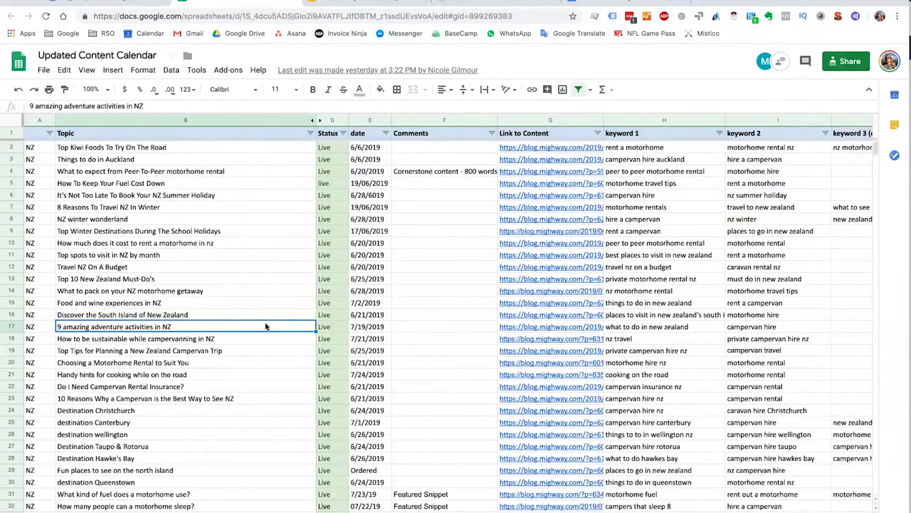
scroll(266, 326, down, 6)
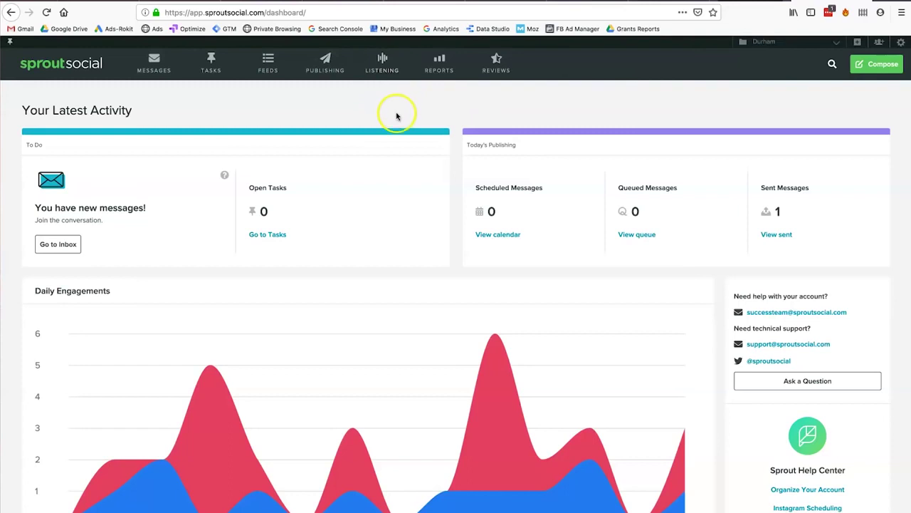
Step: Open the Facebook Pages report from Sprout Social's reports
click(452, 62)
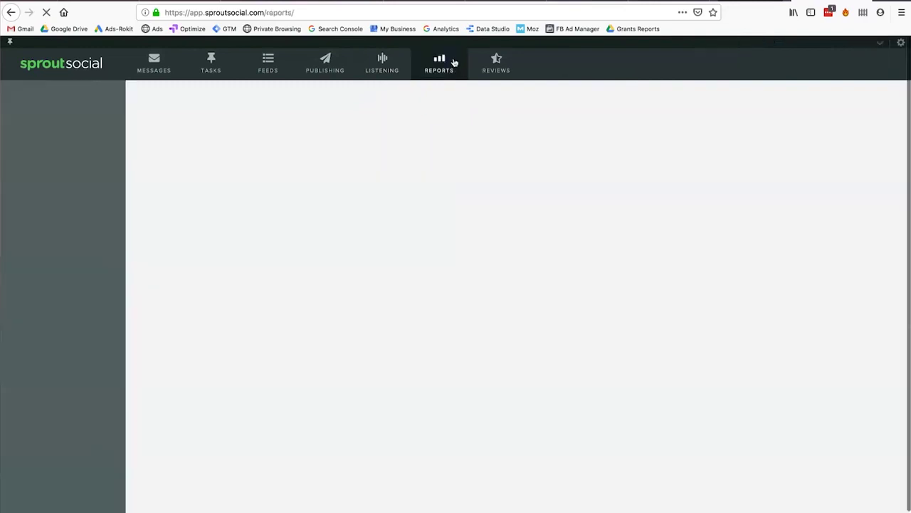
click(461, 173)
click(179, 236)
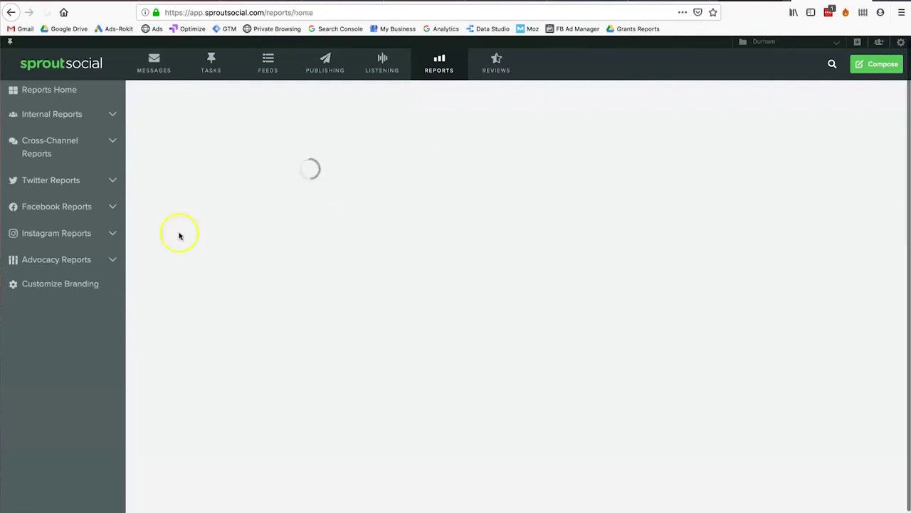
click(58, 208)
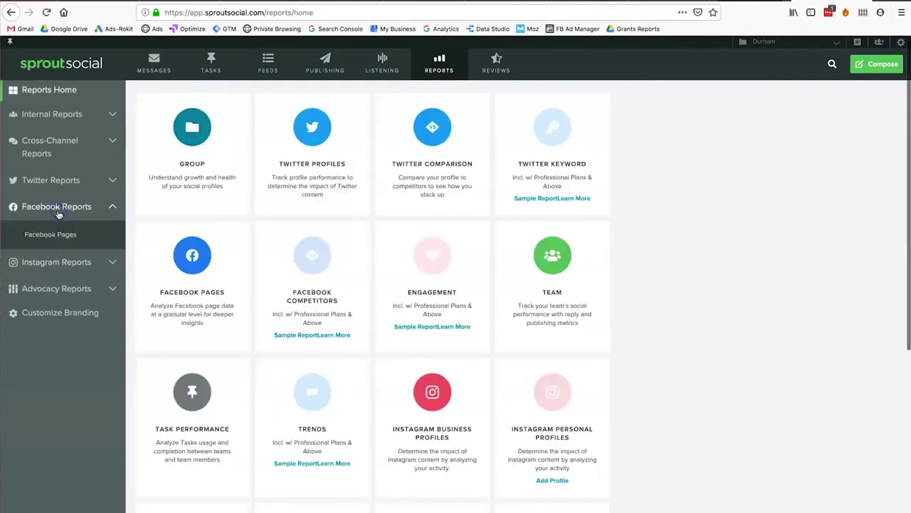
click(170, 292)
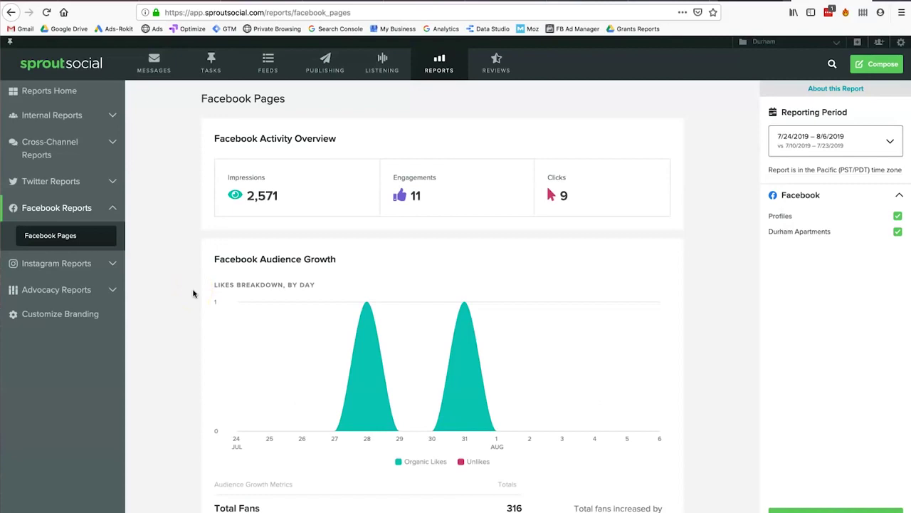
Step: Examine the Facebook Pages report's activity overview, audience growth, publishing behavior and top posts by reactions
scroll(193, 293, down, 2)
scroll(191, 271, up, 2)
scroll(488, 210, down, 1)
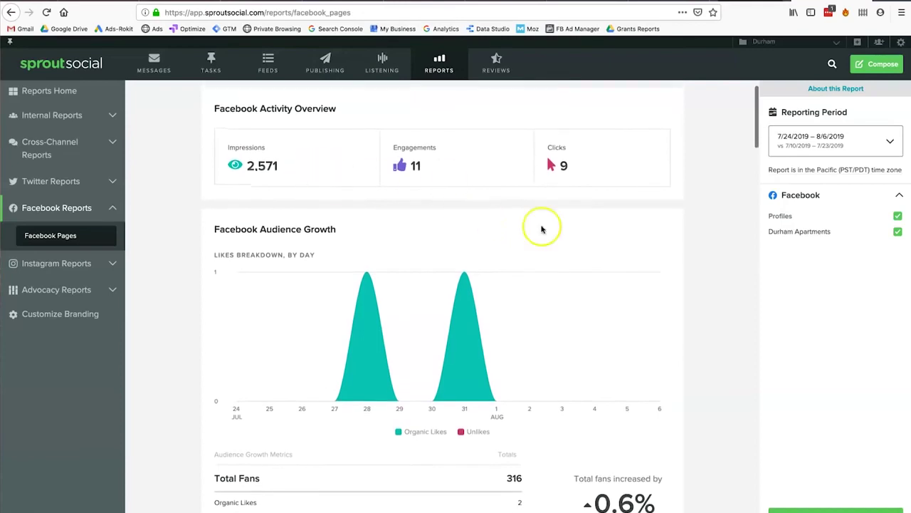
scroll(541, 228, down, 5)
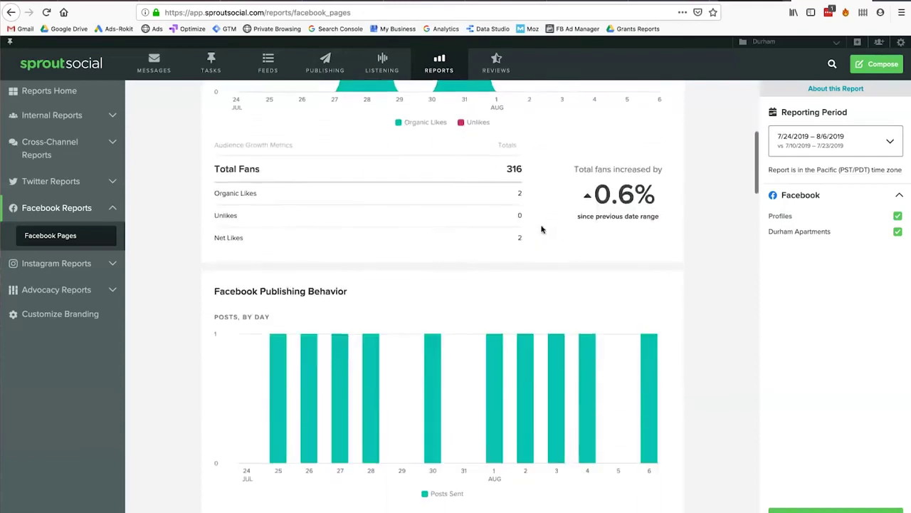
scroll(541, 229, up, 3)
scroll(541, 228, down, 11)
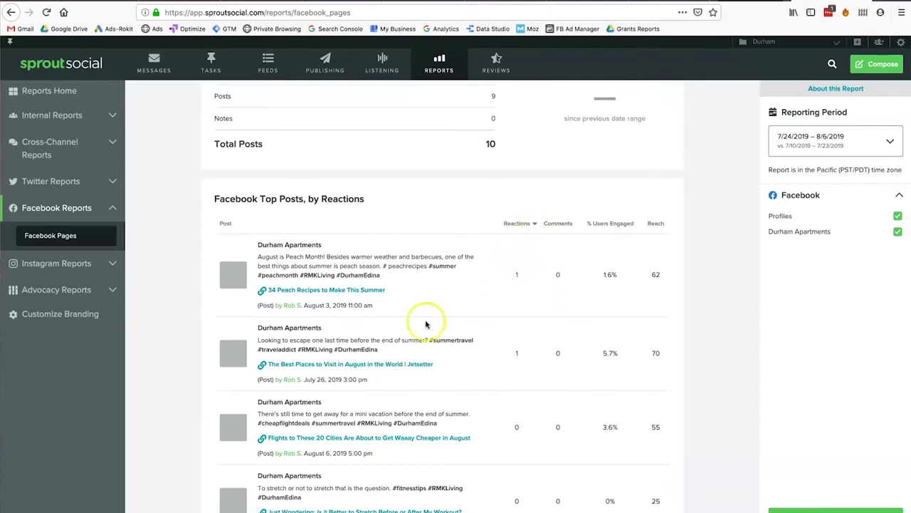
scroll(415, 316, up, 12)
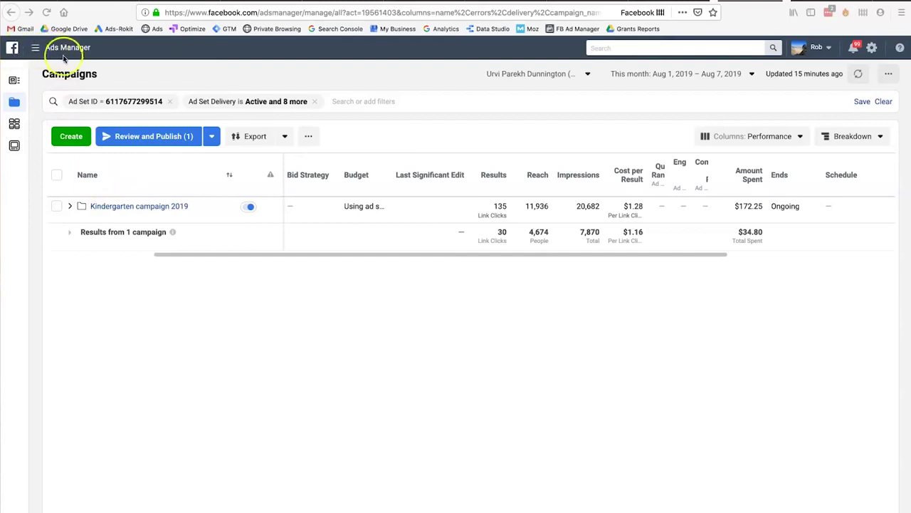
Step: Start creating a new Facebook ad campaign, starting over instead of continuing the saved draft, and go to its Objective section
click(72, 140)
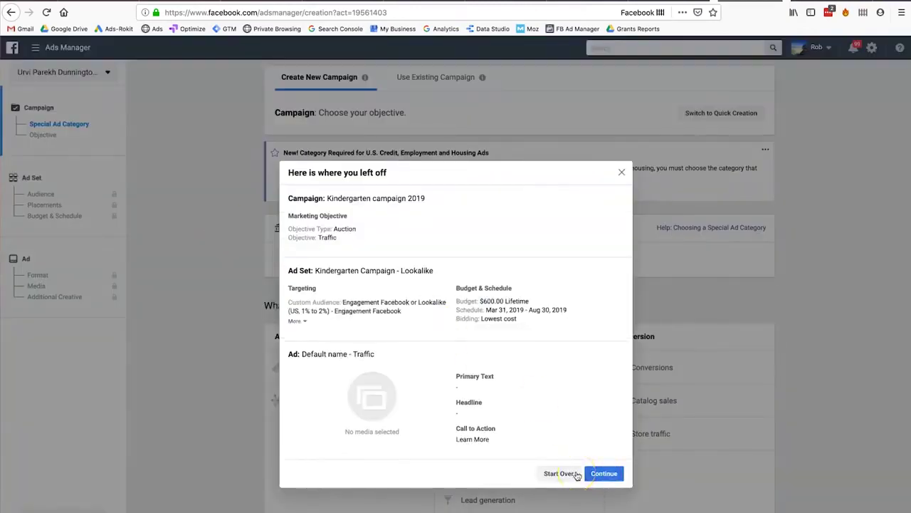
click(575, 474)
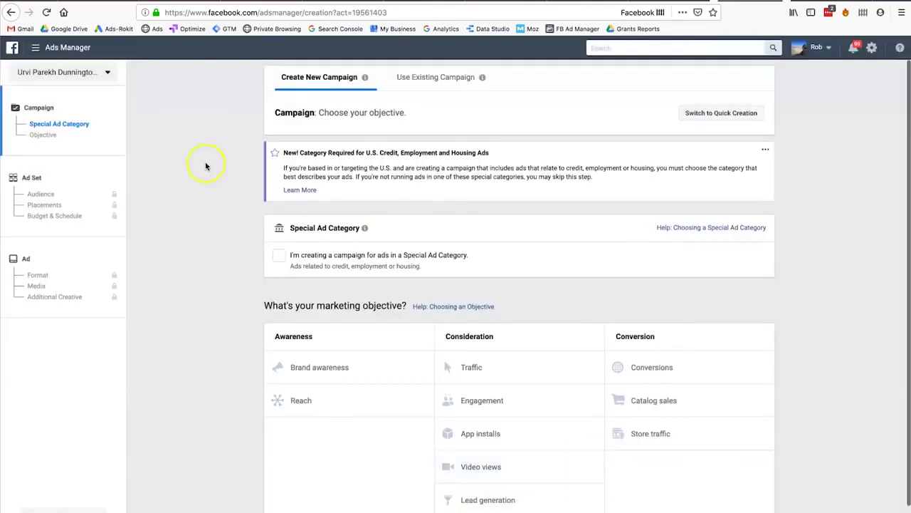
click(50, 136)
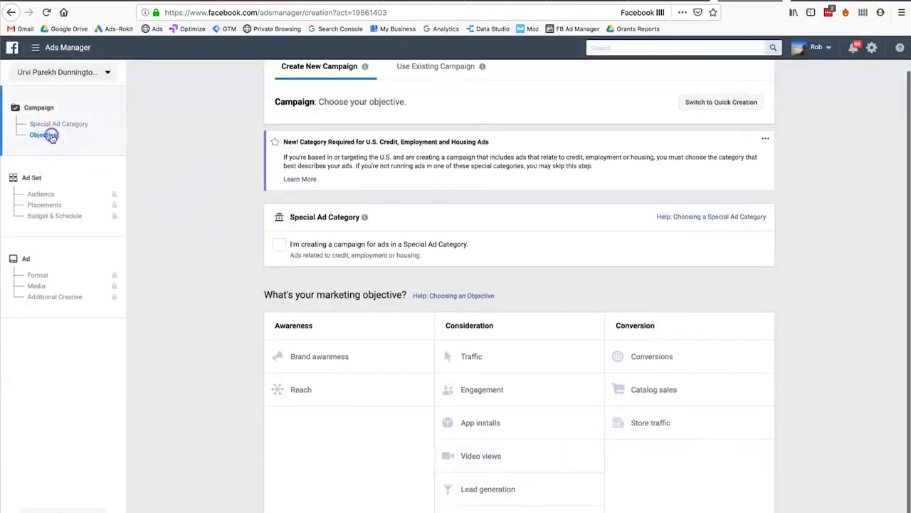
Step: Try the Brand awareness, Traffic and Conversions marketing objectives, and settle on Brand awareness
click(353, 347)
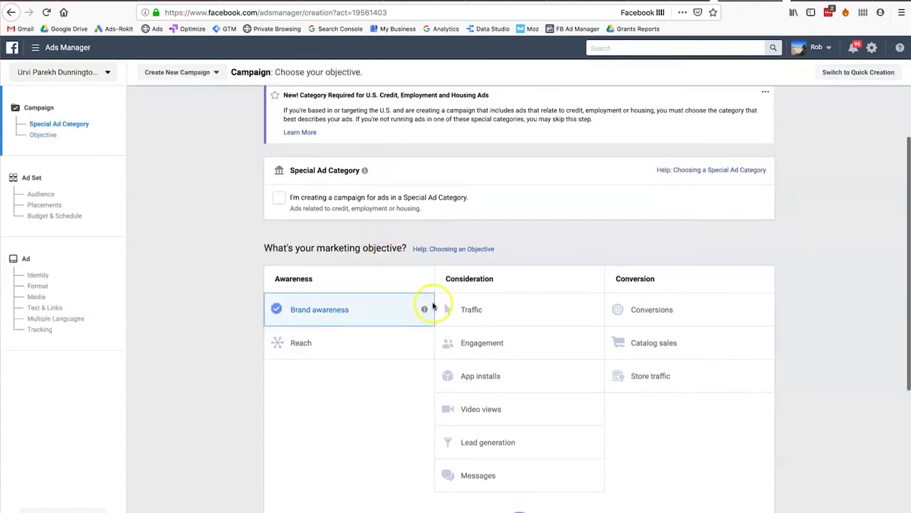
click(487, 320)
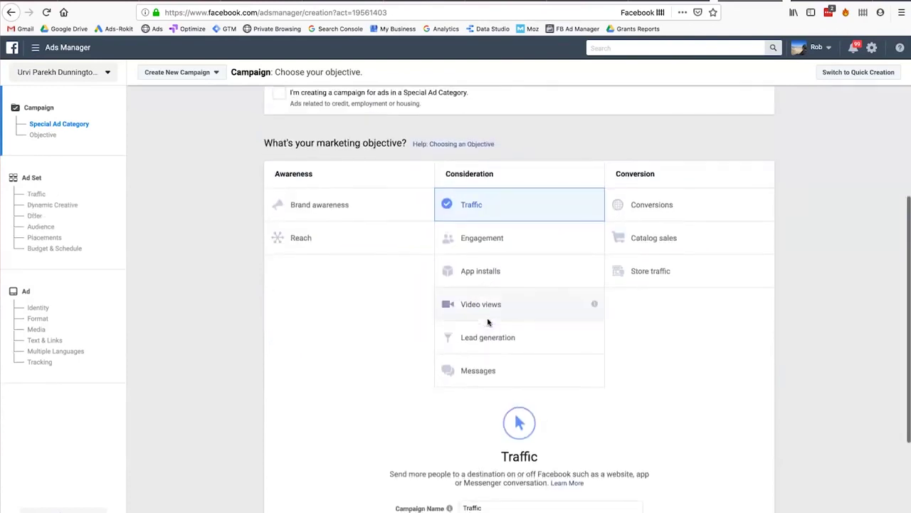
click(651, 208)
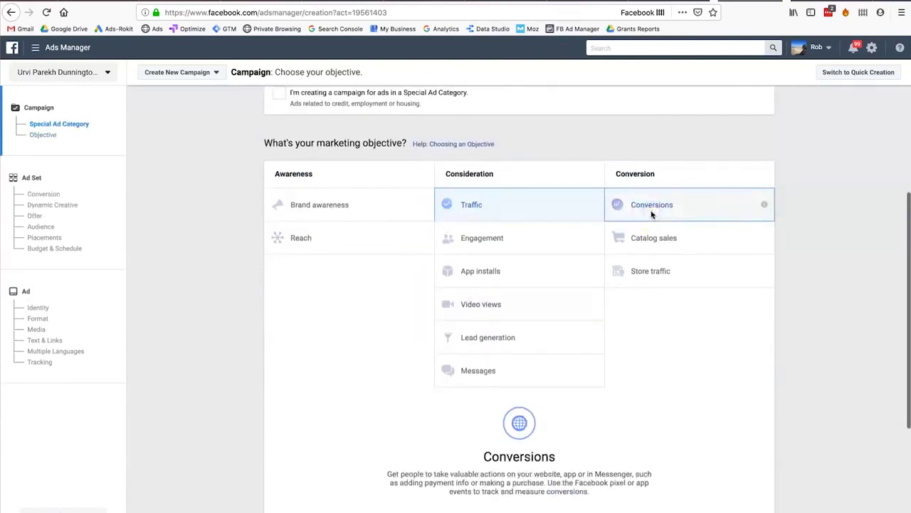
click(284, 211)
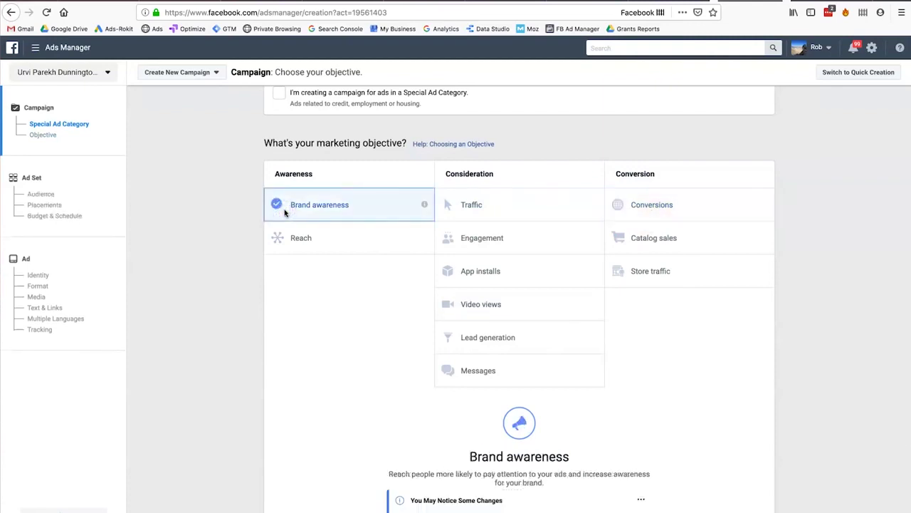
Step: Open the ad set's audience settings and review the audience, placements, and budget and schedule options
click(59, 196)
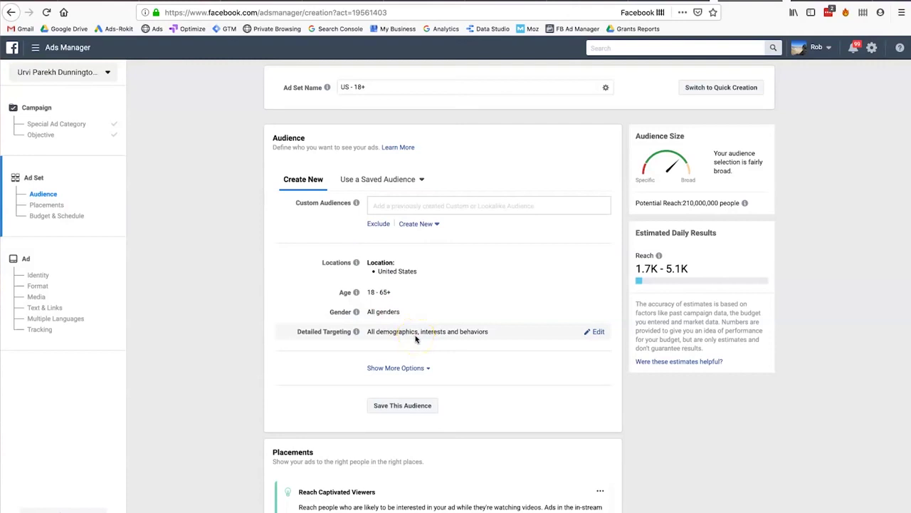
scroll(417, 339, down, 5)
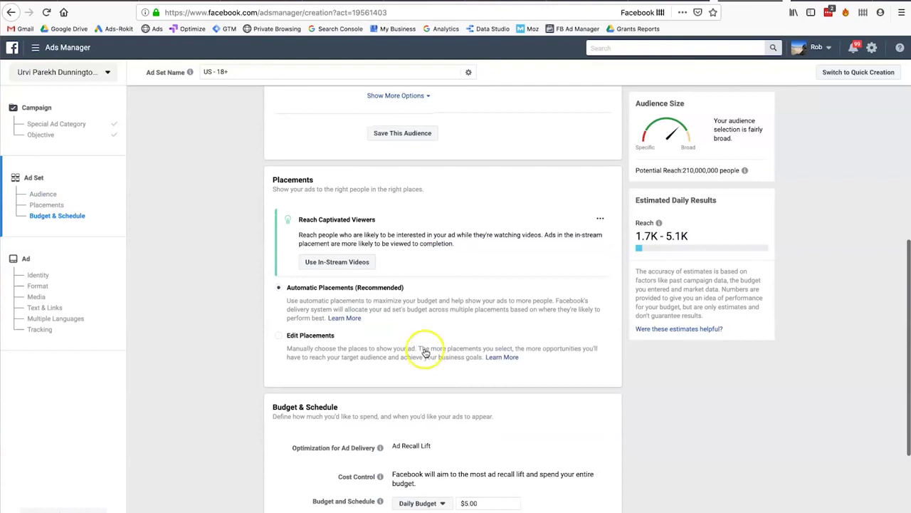
scroll(470, 371, down, 2)
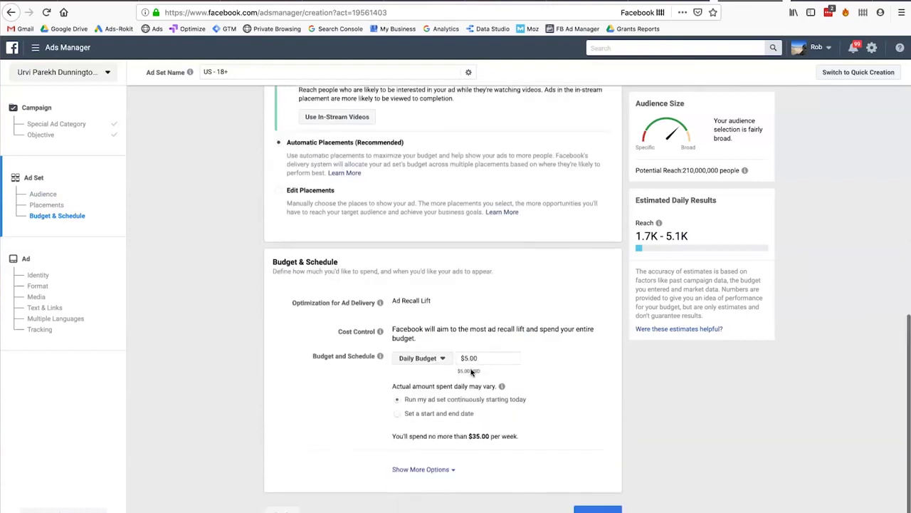
Step: Go to the ad's Identity section and choose Carousel as the ad format
click(41, 274)
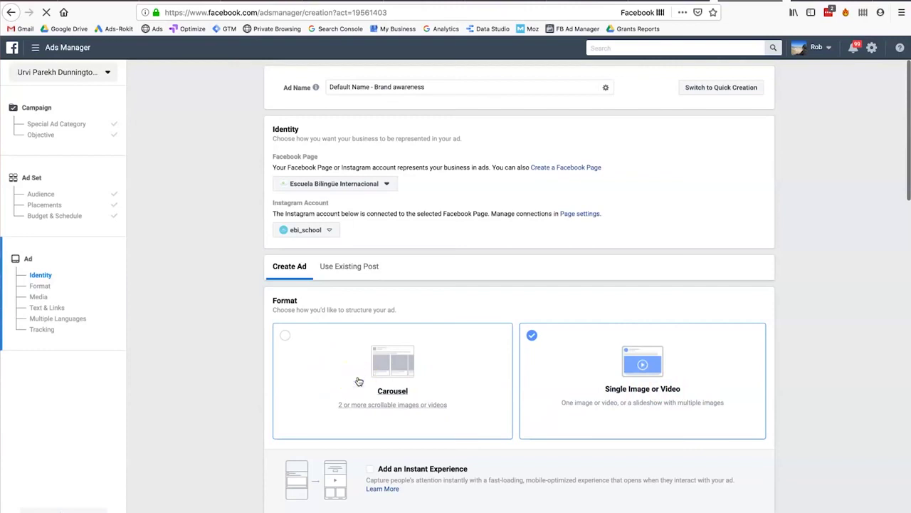
scroll(359, 381, down, 2)
click(356, 264)
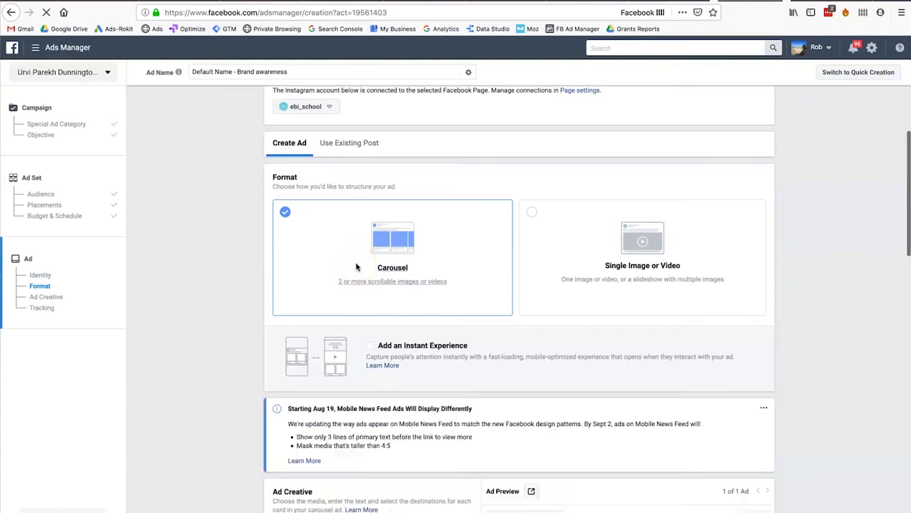
scroll(356, 267, down, 1)
scroll(356, 267, down, 5)
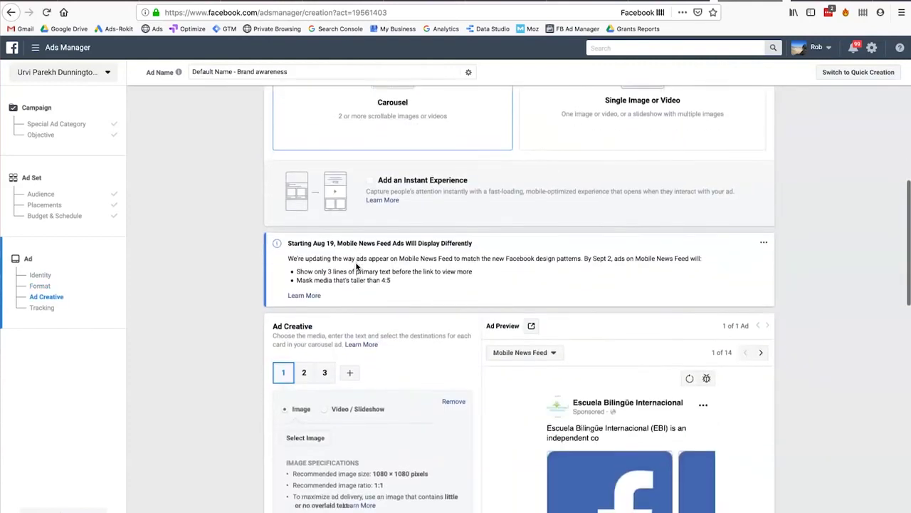
Step: Look through the placements available for the ad preview, from Mobile News Feed to Messenger Stories, keeping the Mobile News Feed preview
click(485, 216)
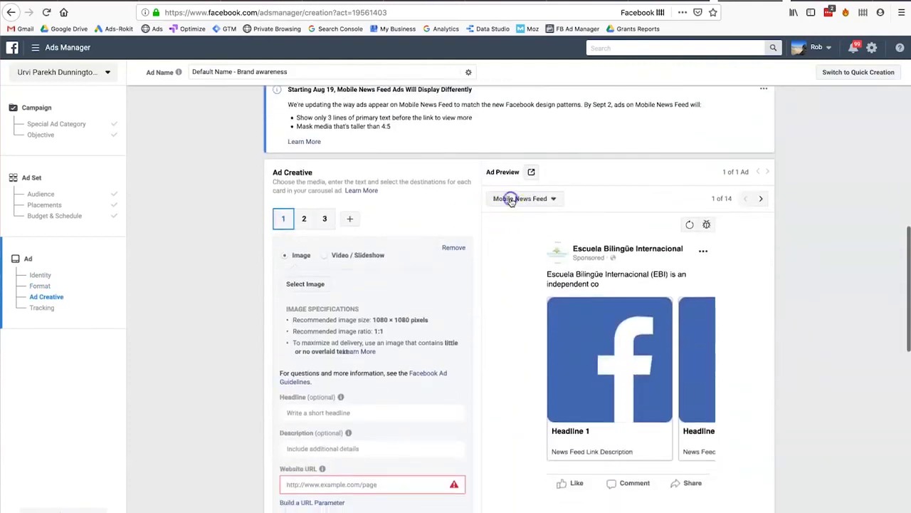
click(511, 200)
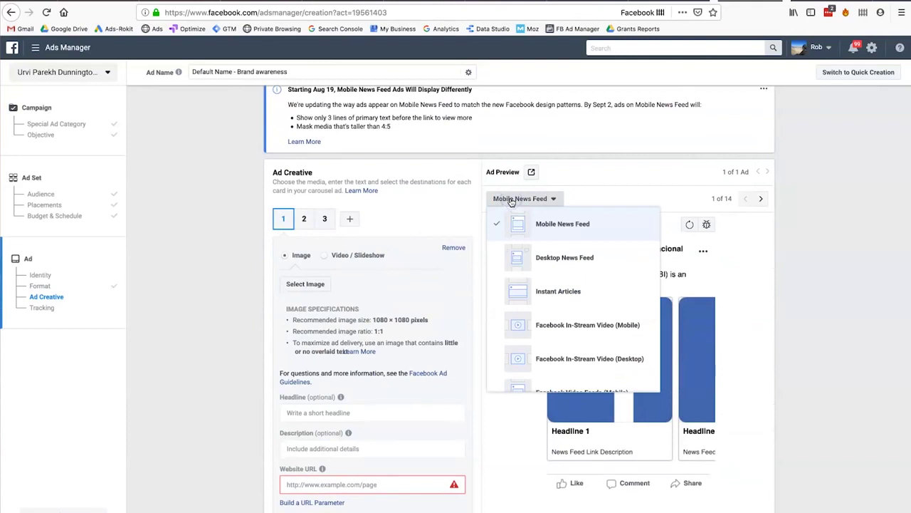
click(550, 271)
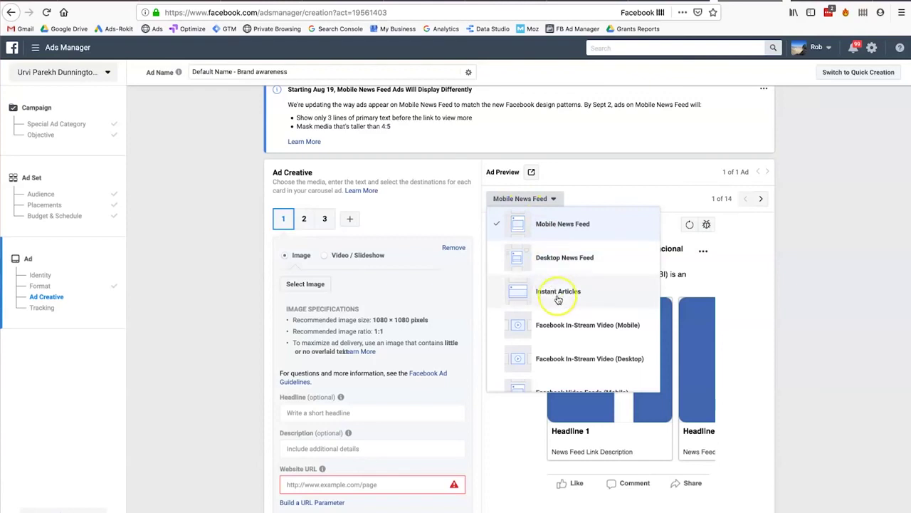
scroll(560, 299, down, 2)
scroll(587, 340, down, 5)
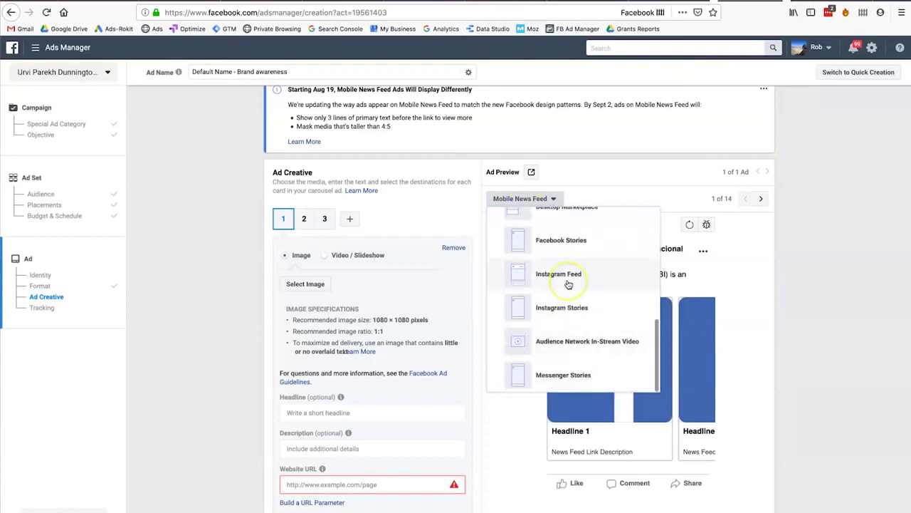
click(571, 371)
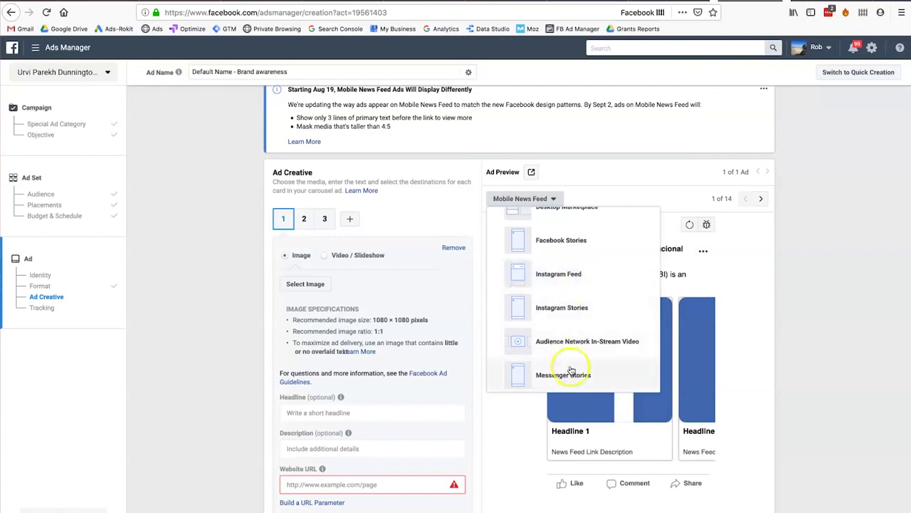
click(501, 422)
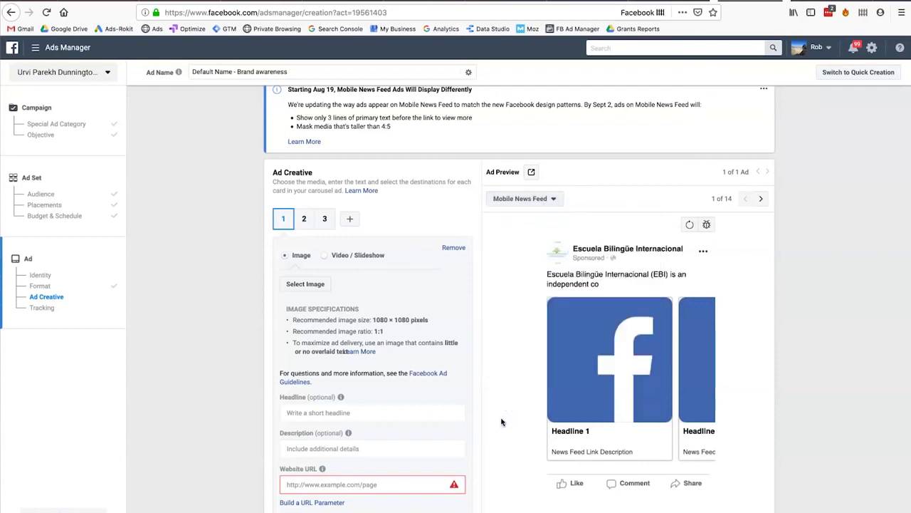
click(504, 240)
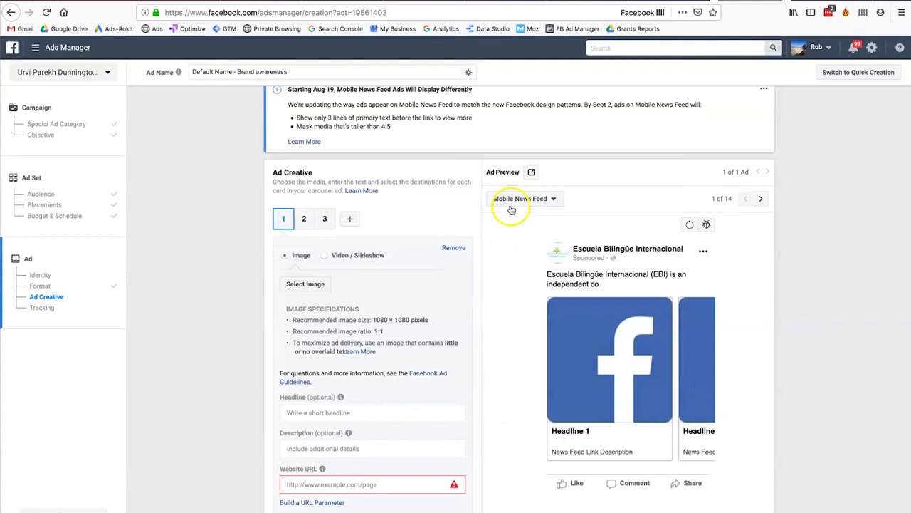
click(503, 247)
Step: Go through the first carousel card's headline and website URL fields, and set the ad's call to action to Send Message
scroll(463, 341, down, 2)
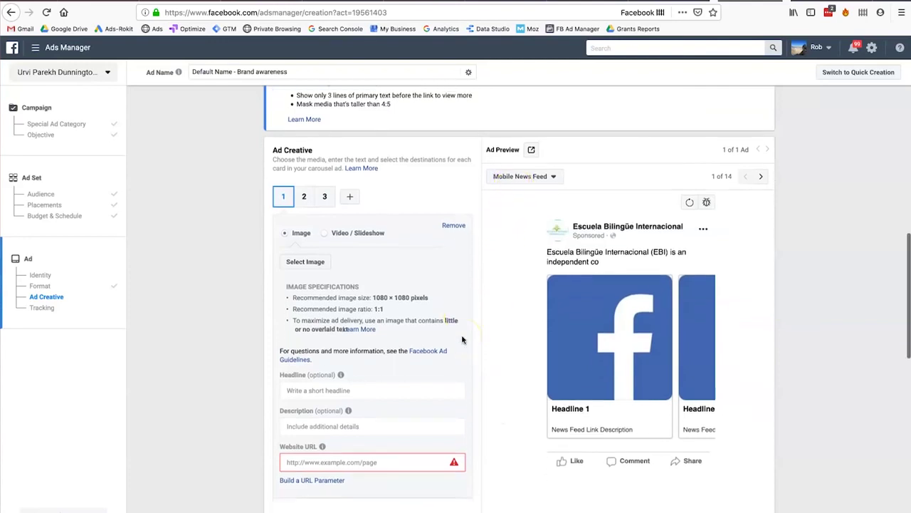
scroll(462, 340, down, 2)
click(406, 292)
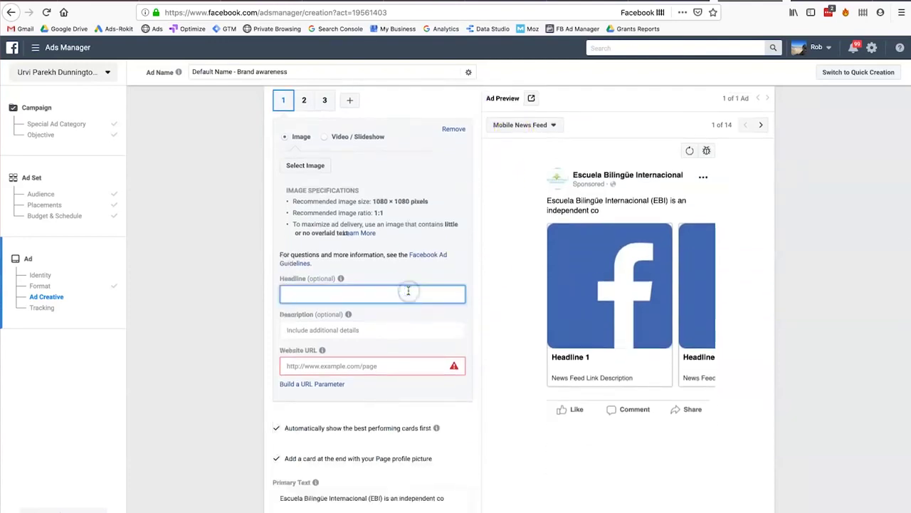
click(388, 367)
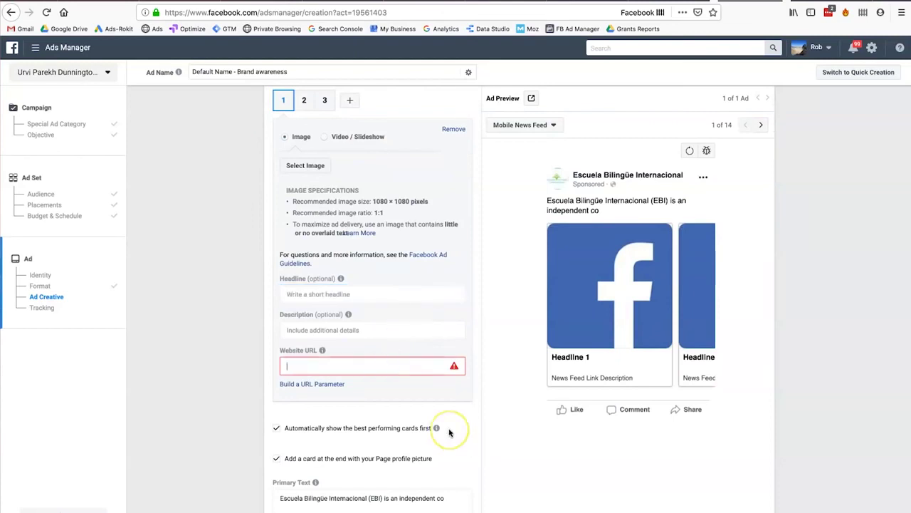
scroll(450, 433, down, 3)
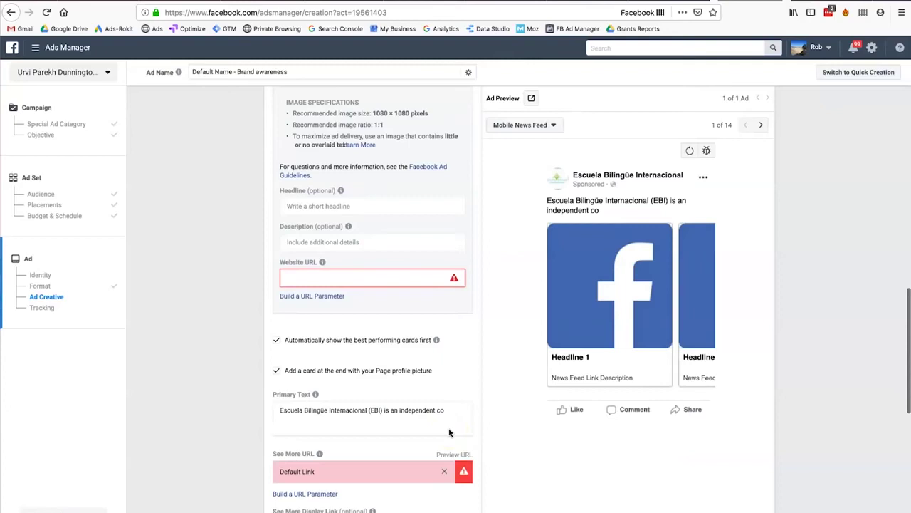
scroll(449, 432, down, 5)
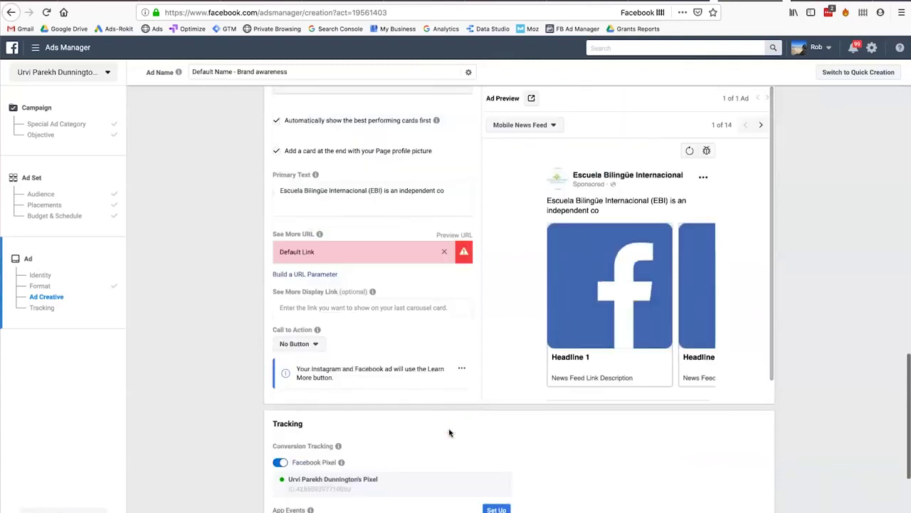
click(308, 344)
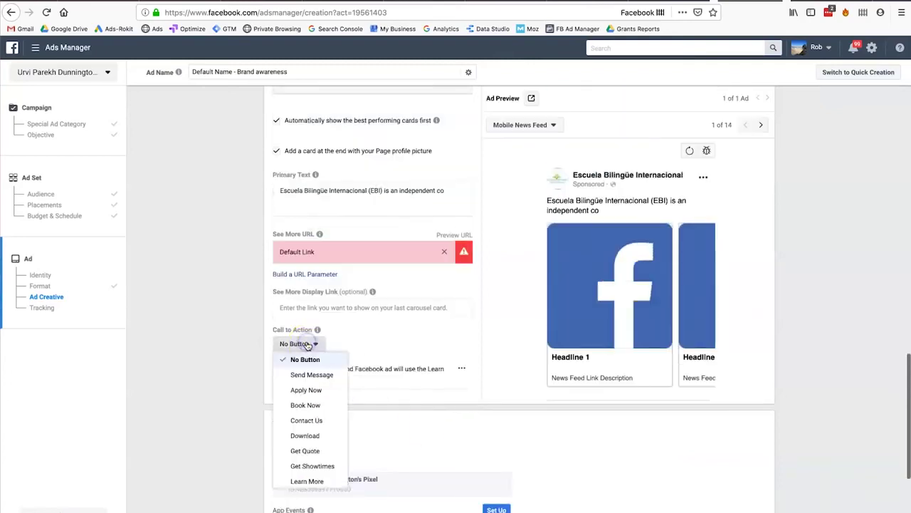
click(312, 376)
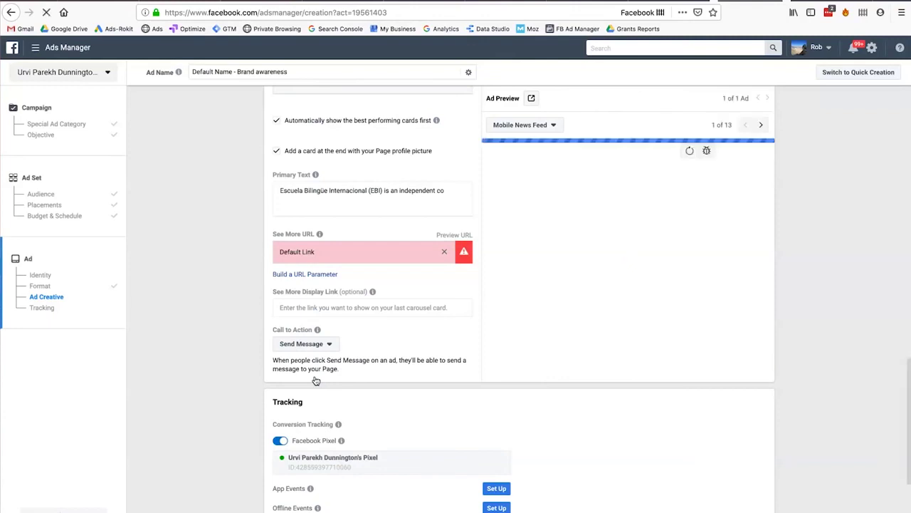
Step: Review the ad's tracking options and return to its identity and format settings
scroll(366, 360, down, 2)
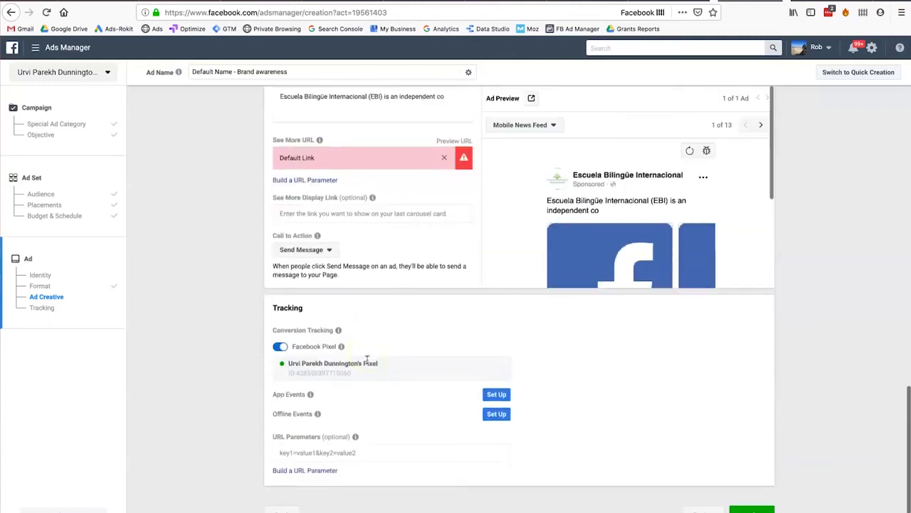
scroll(366, 360, up, 3)
scroll(367, 360, up, 10)
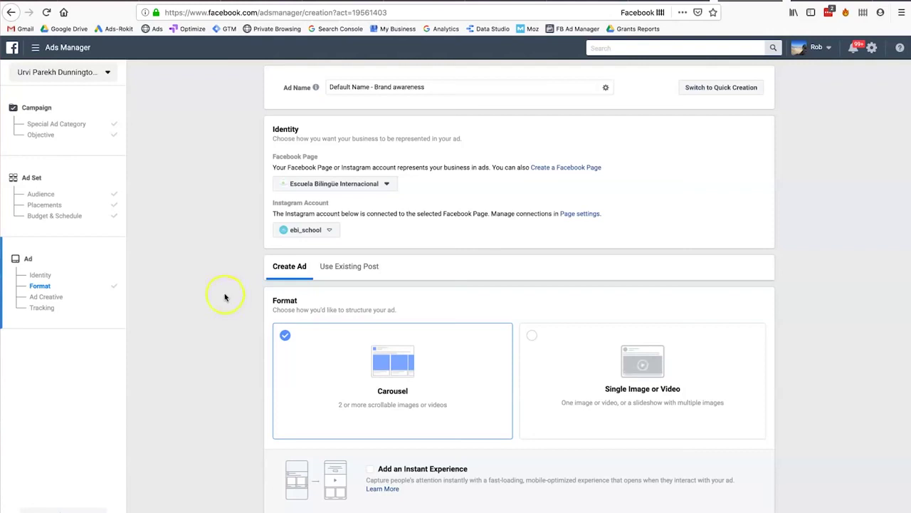
scroll(221, 296, down, 1)
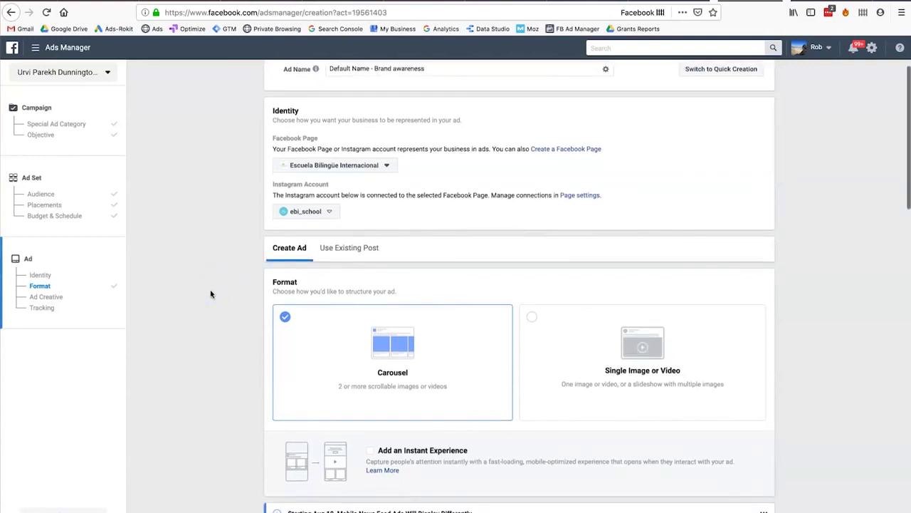
scroll(210, 294, down, 2)
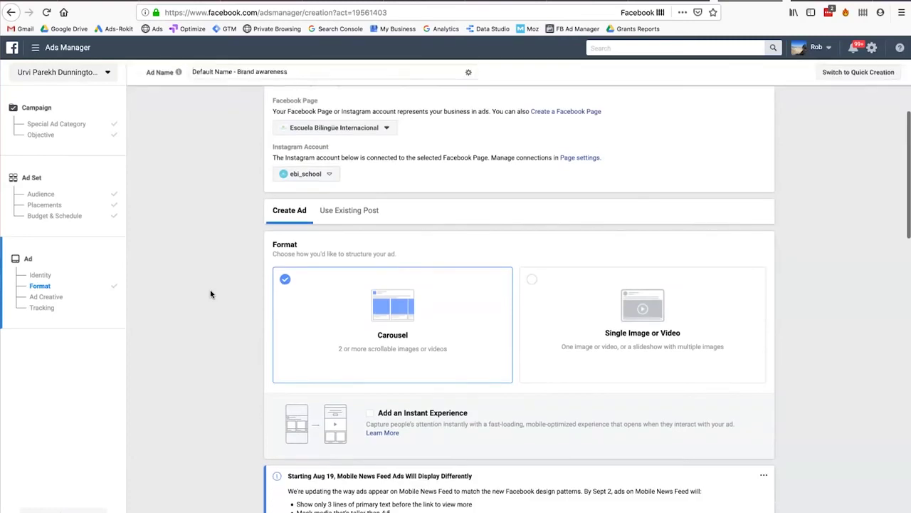
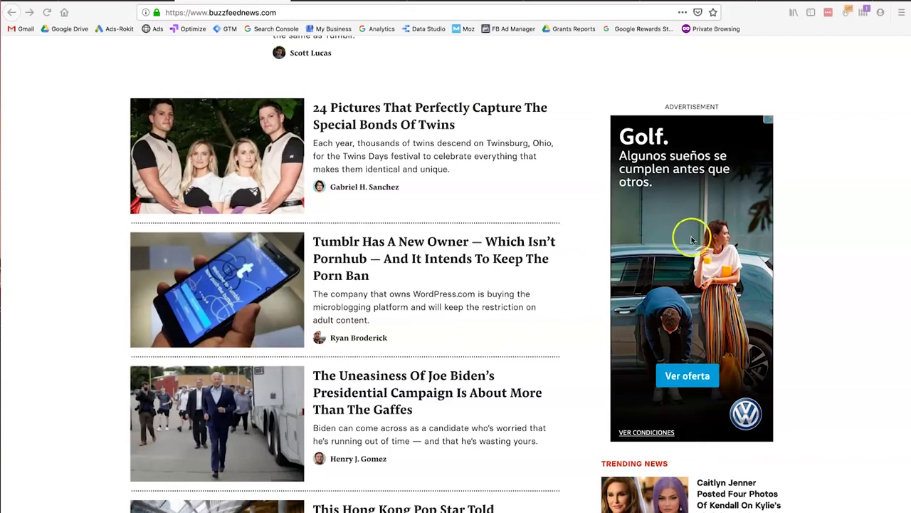
Step: View the Volkswagen Golf display ad beside the articles on the BuzzFeed News page
scroll(692, 249, up, 1)
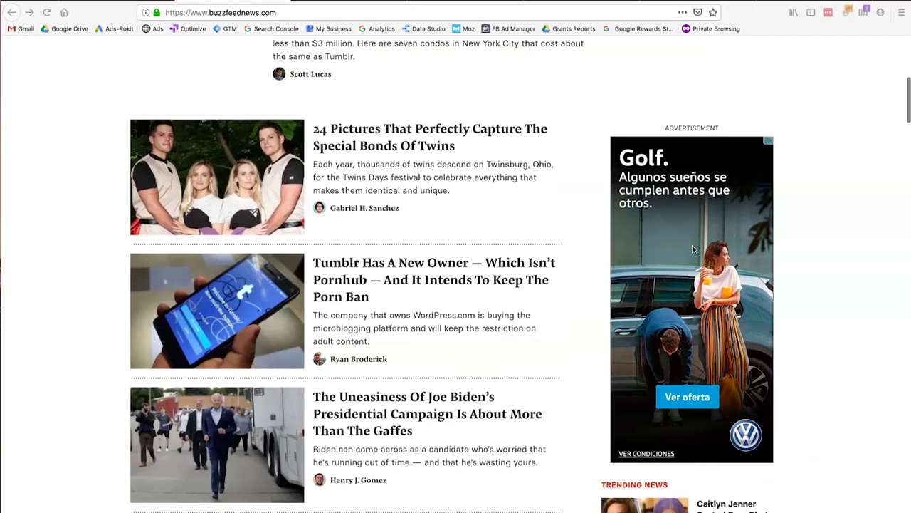
scroll(692, 249, down, 1)
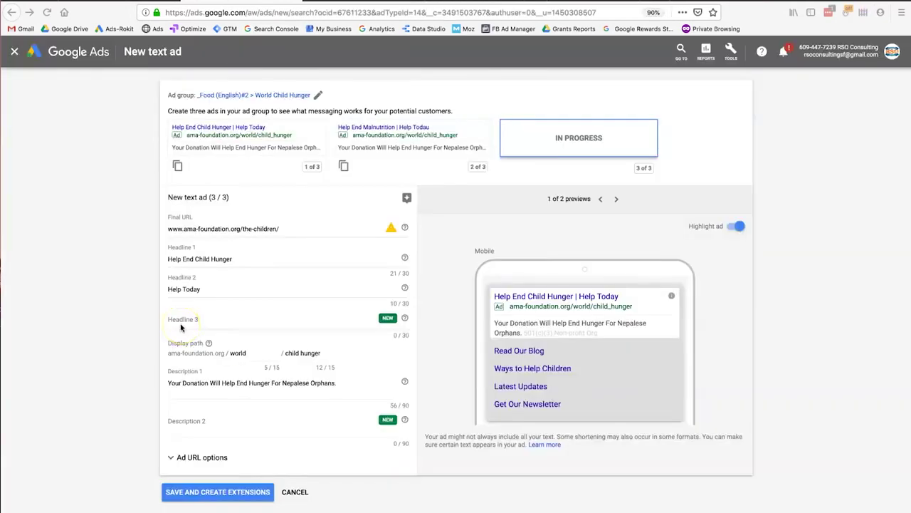
Step: Examine the final URL and the three headline fields of the new Google Ads text ad for World Child Hunger
double_click(212, 229)
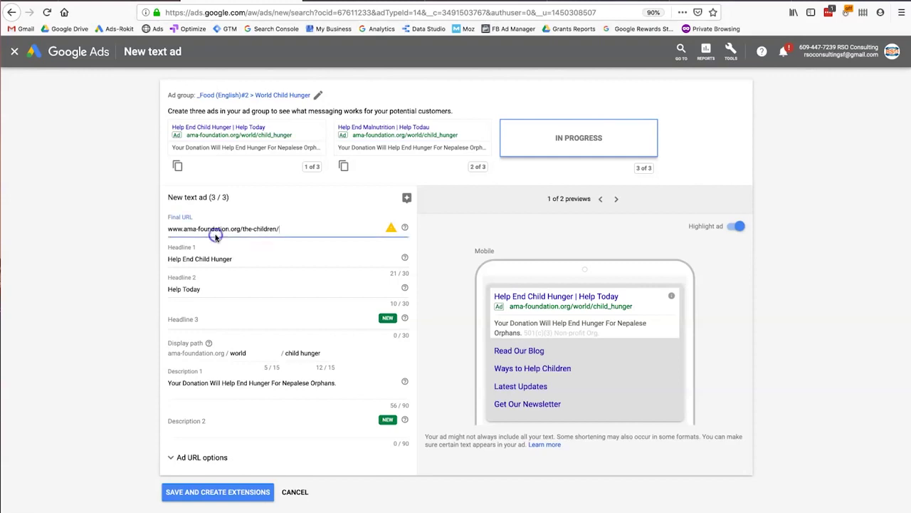
triple_click(212, 229)
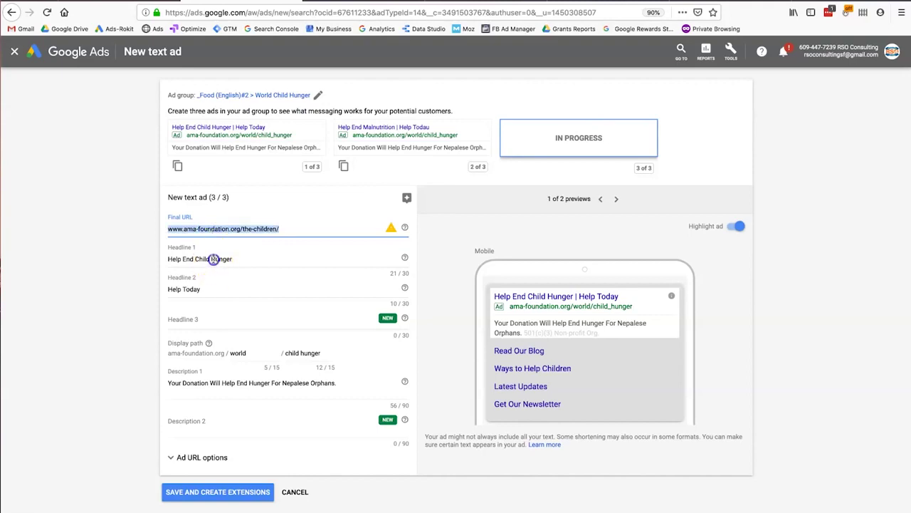
click(207, 259)
click(201, 288)
click(191, 317)
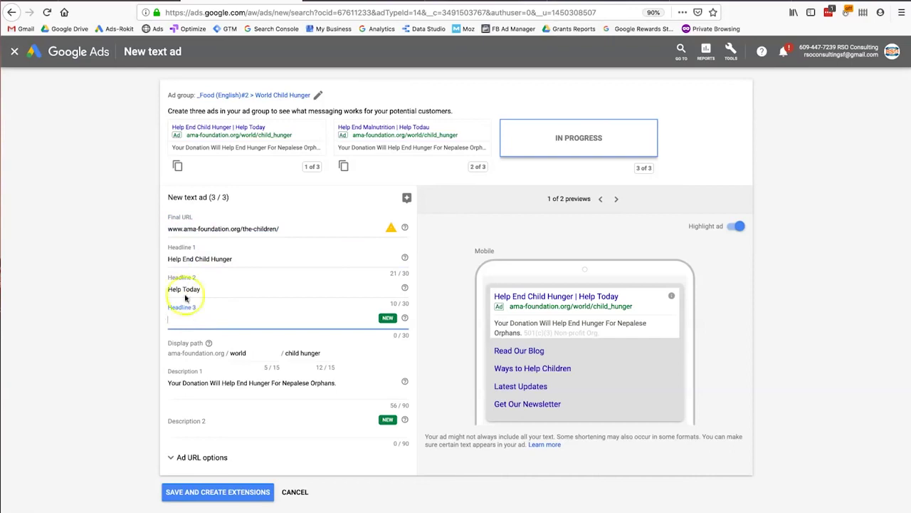
click(196, 261)
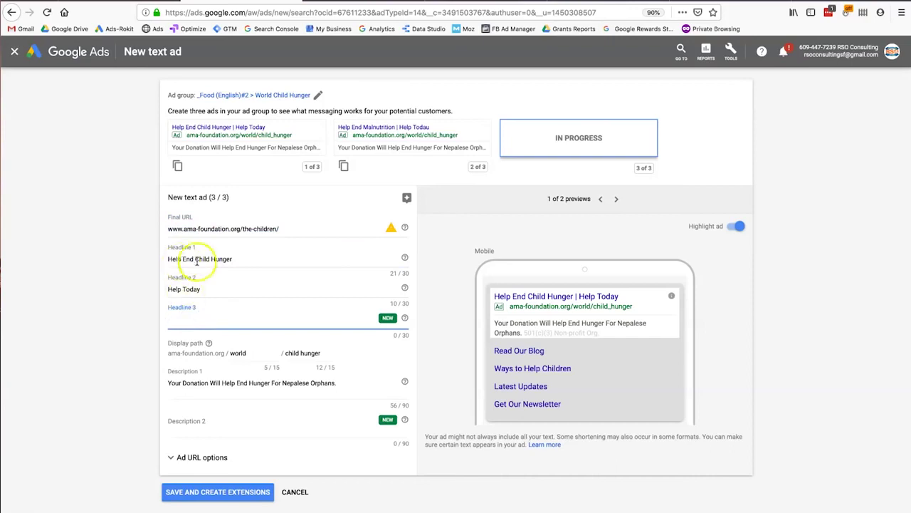
click(198, 289)
Step: Try "Visit our website for more info" as the text ad's Headline 3, and clear the field again
click(200, 314)
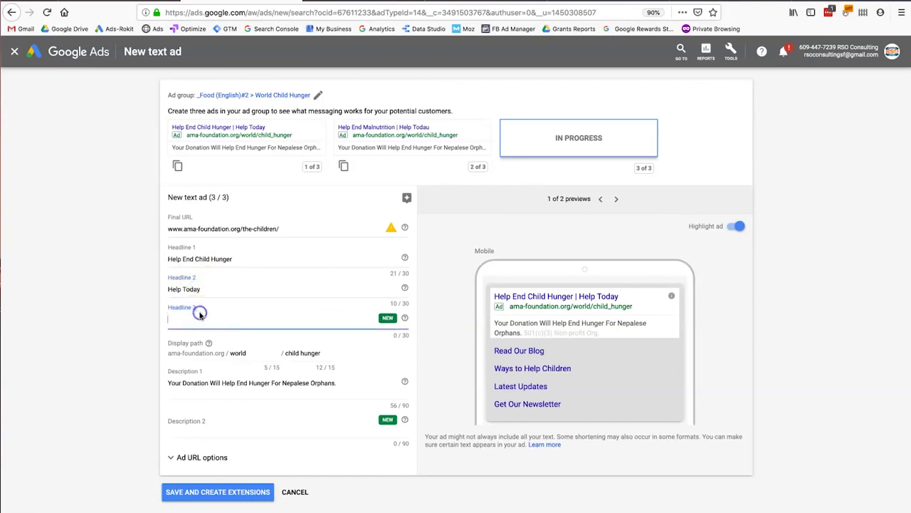
text(Visit our web)
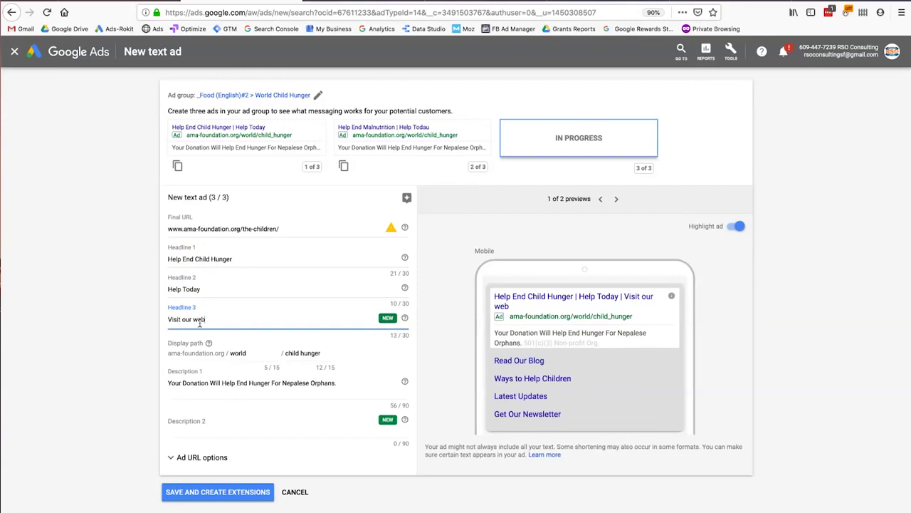
text(site for more info)
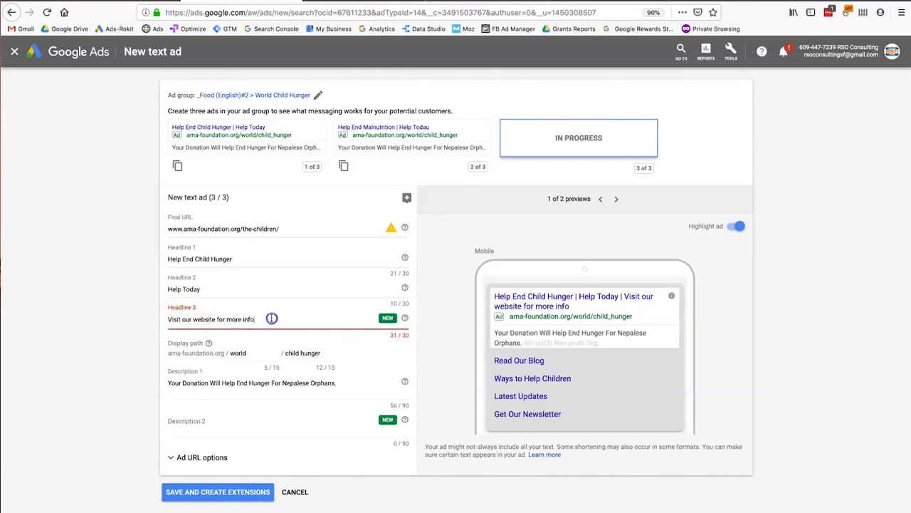
drag(271, 318, 134, 308)
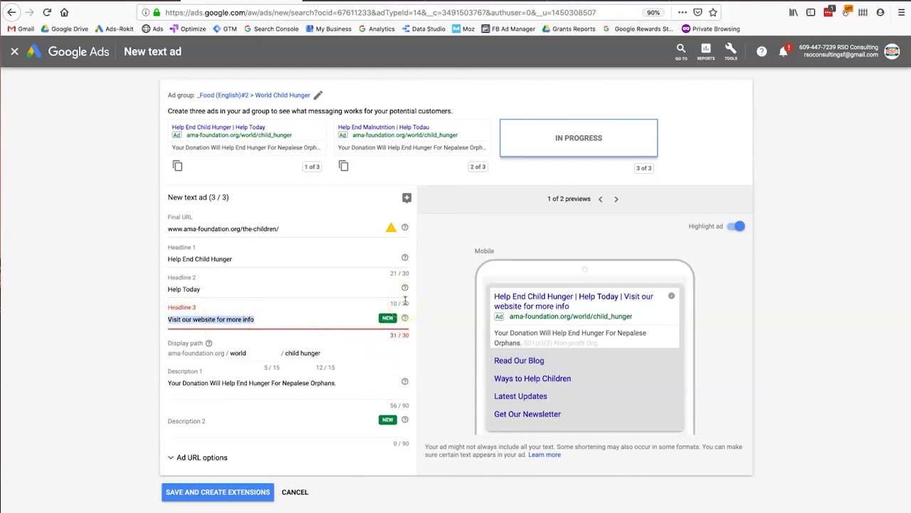
click(310, 318)
drag(310, 319, 154, 322)
key(BackSpace)
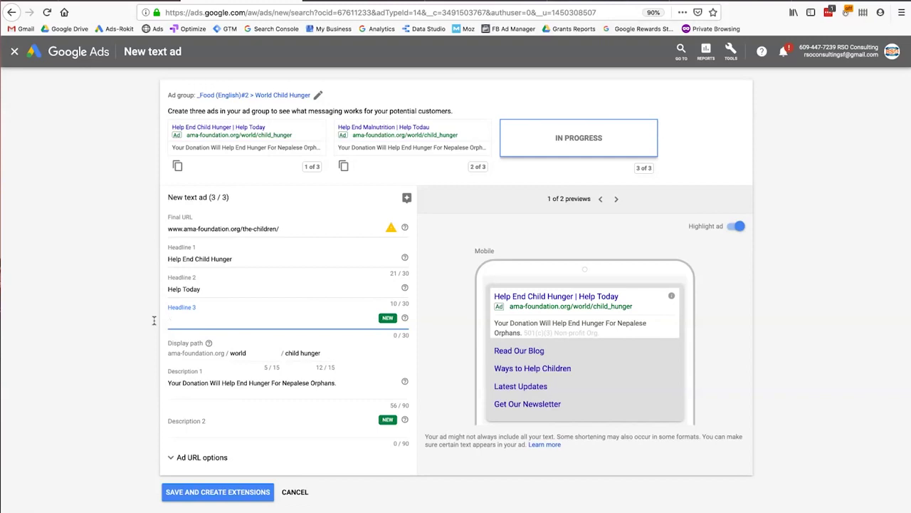
Step: Examine the text ad's display path, both description fields and the sitelinks in the mobile preview
click(203, 354)
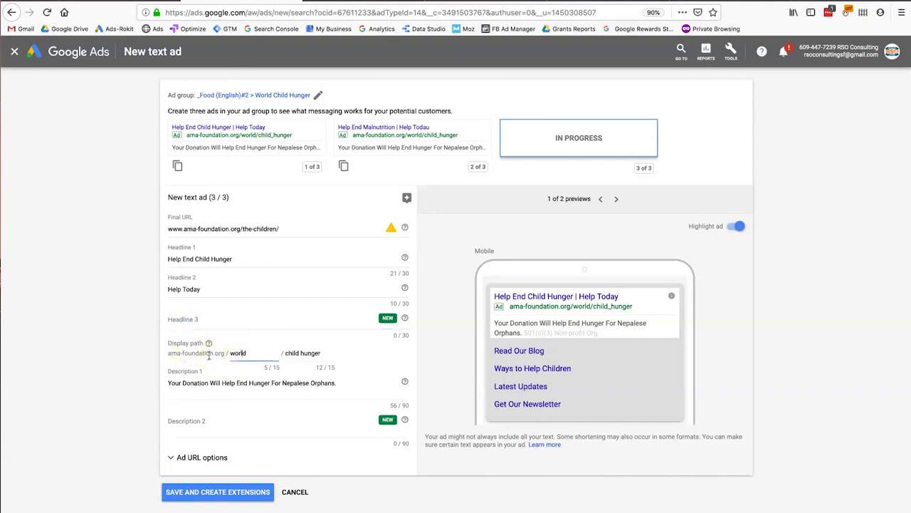
click(244, 353)
click(313, 353)
triple_click(313, 353)
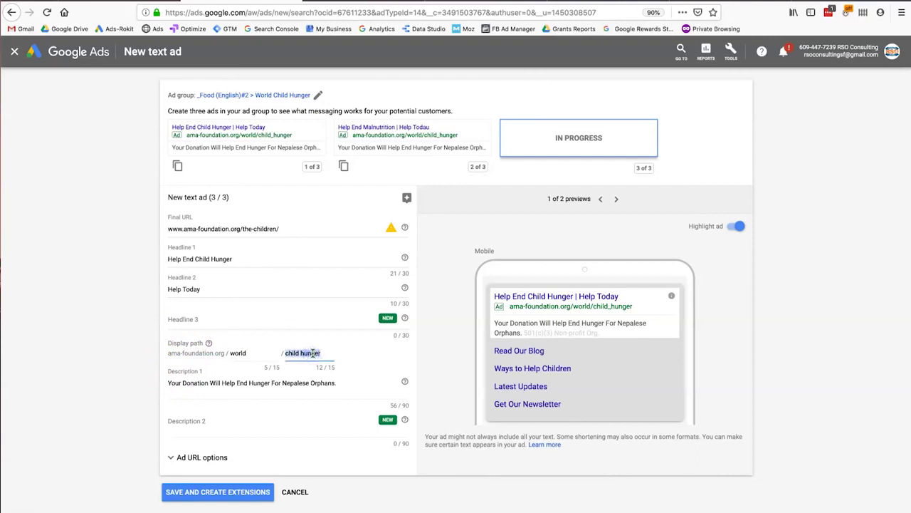
triple_click(213, 382)
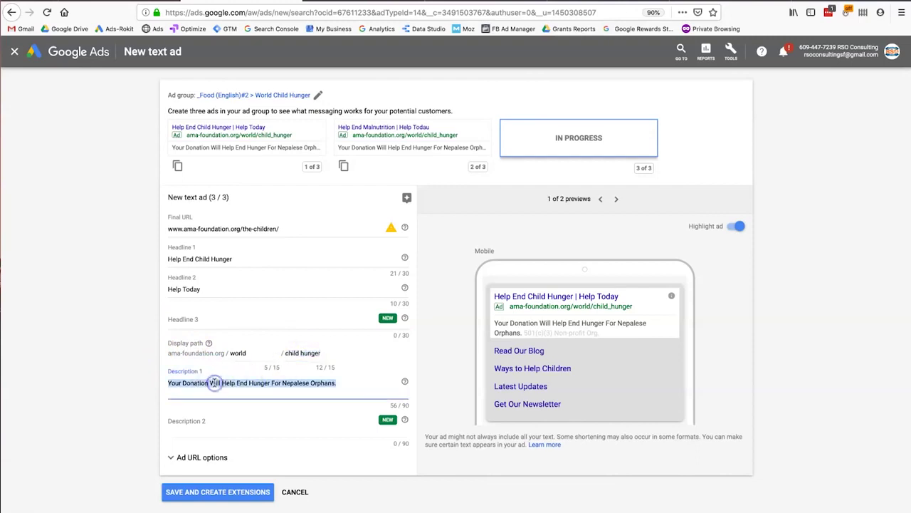
click(205, 421)
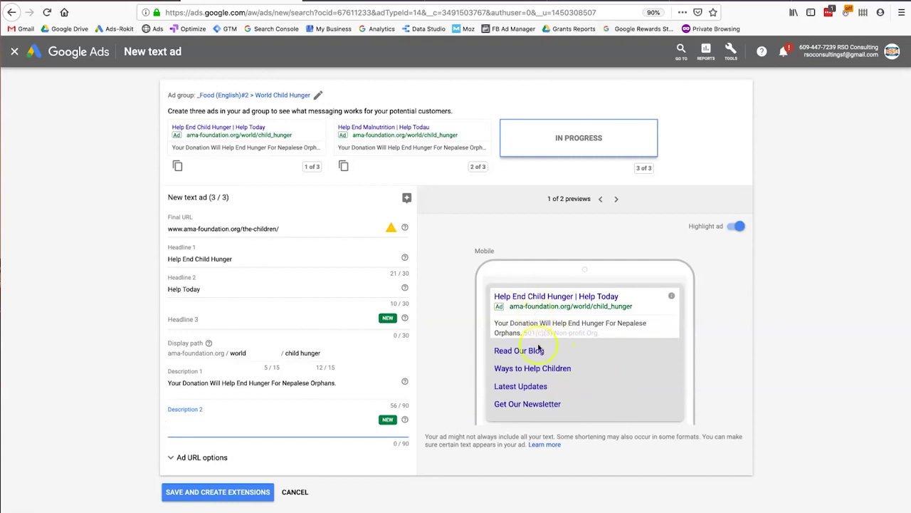
mouse_move(488, 350)
mouse_down()
mouse_move(533, 352)
mouse_move(560, 410)
mouse_move(479, 350)
mouse_up()
click(559, 409)
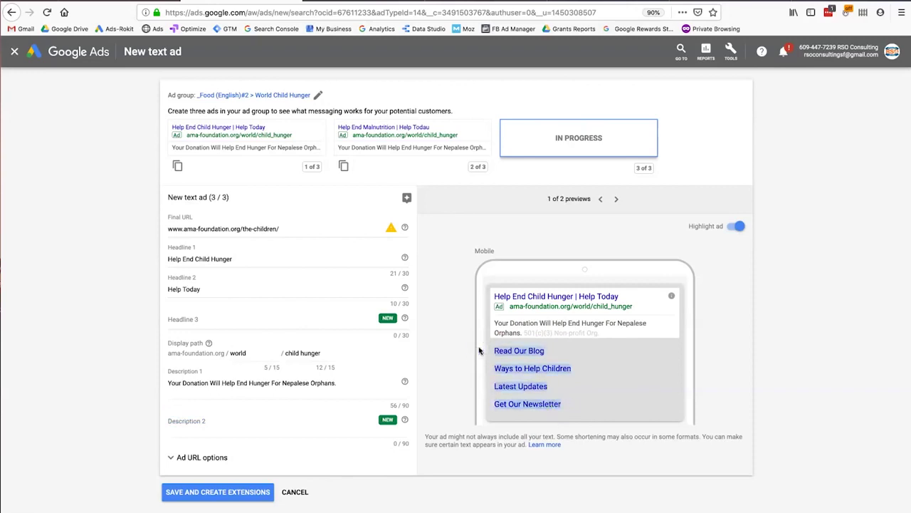